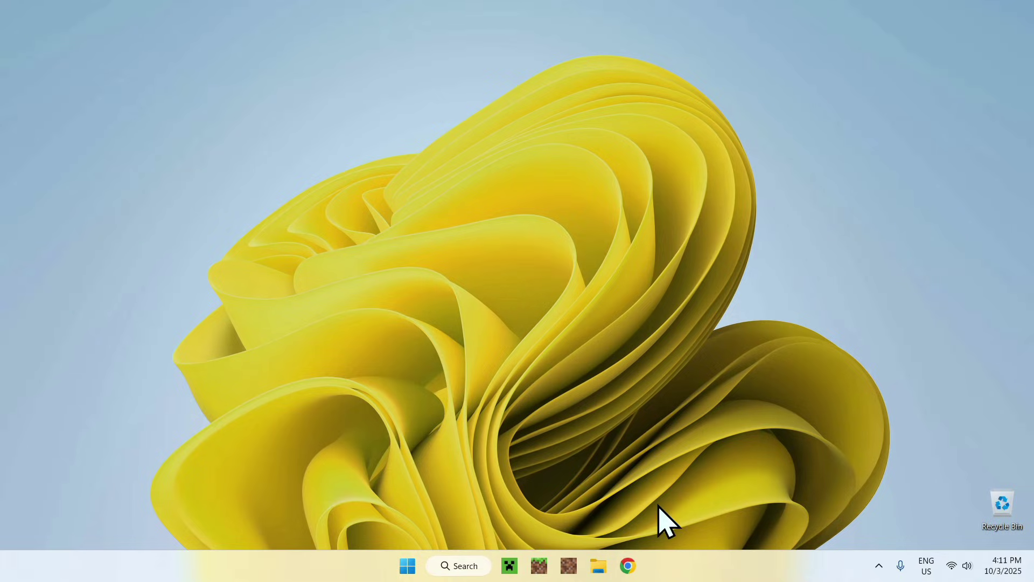
Open Google Chrome, search Google for "Modrinth" and open the modrinth.com site from the results.
{"action": "left_click", "coordinate": [629, 564]}
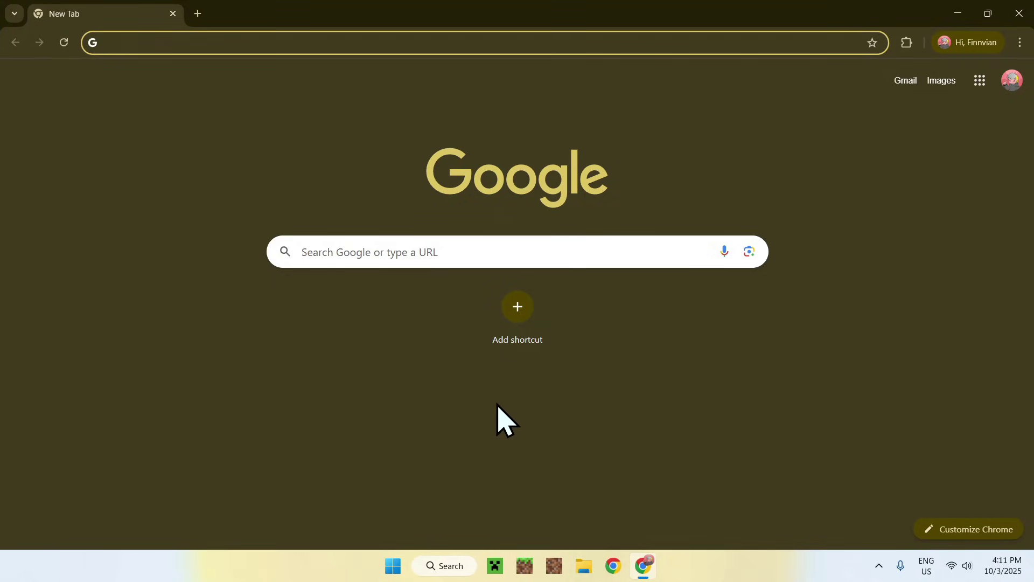
{"action": "left_click", "coordinate": [574, 256]}
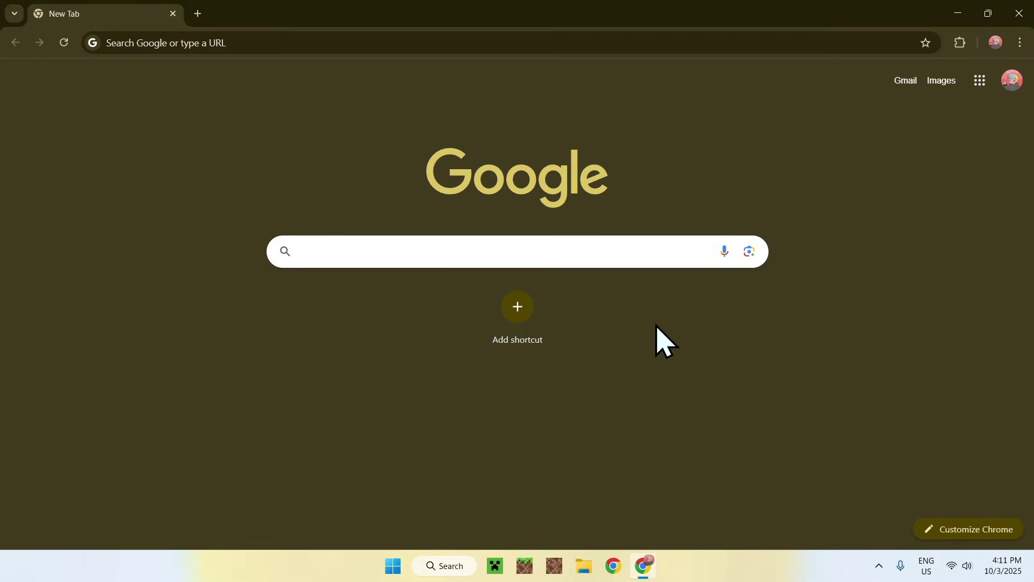
{"action": "type", "text": "M"}
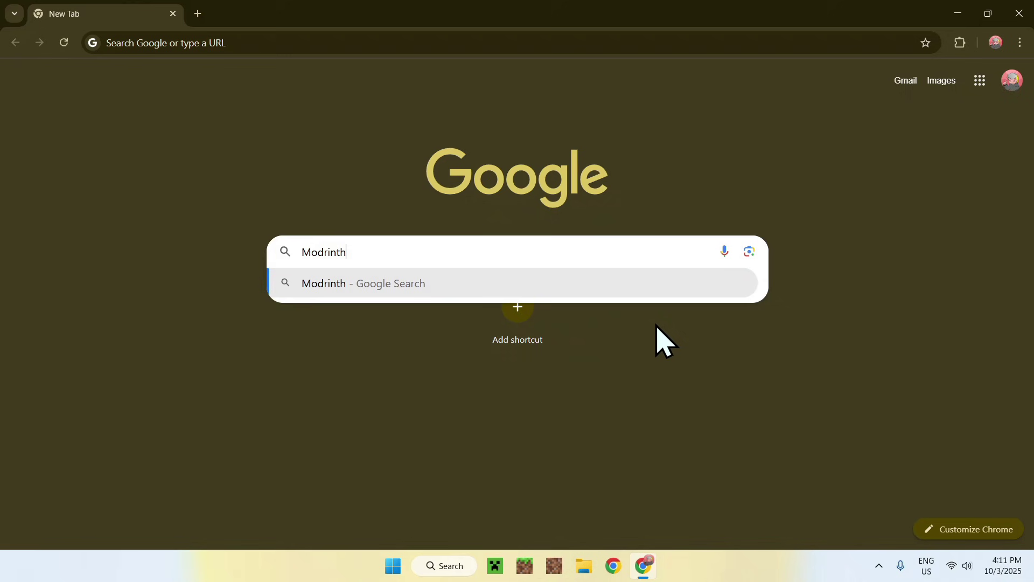
{"action": "type", "text": "odrinth"}
{"action": "key", "text": "Return"}
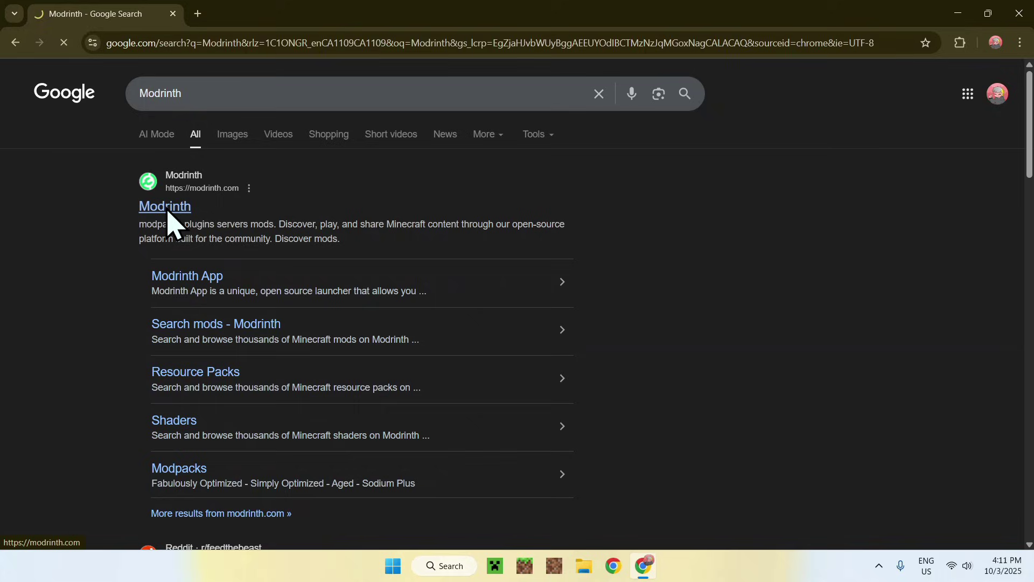
{"action": "left_click", "coordinate": [168, 208]}
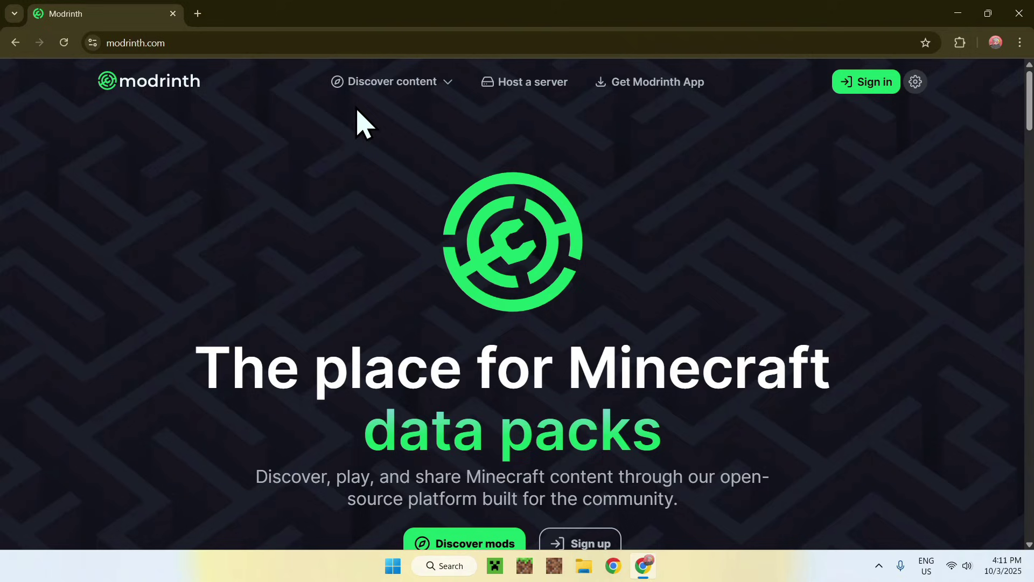
Search Modrinth's mods for "Simple Voice Chat" and open that mod's page.
{"action": "left_click", "coordinate": [388, 90]}
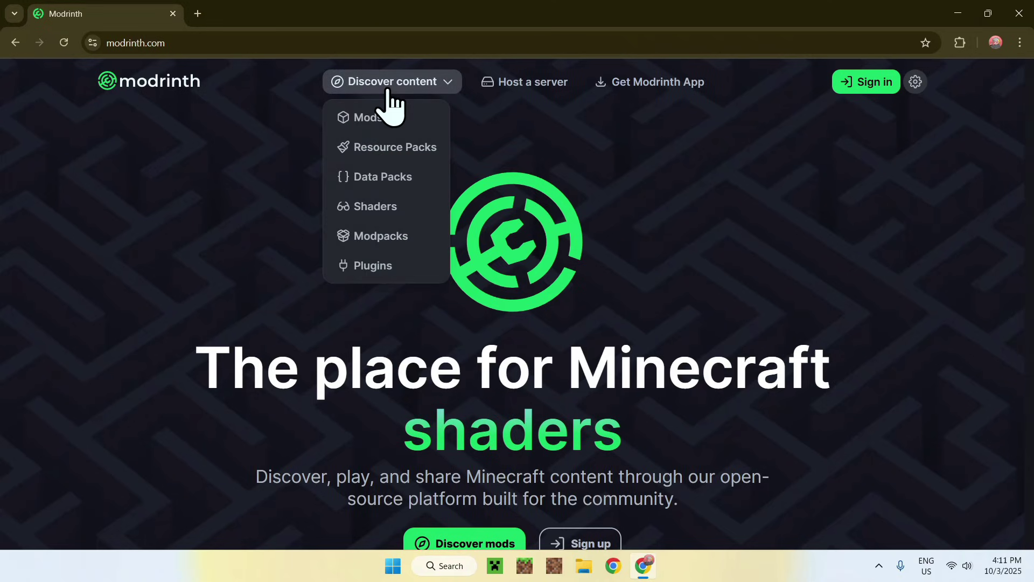
{"action": "left_click", "coordinate": [415, 137]}
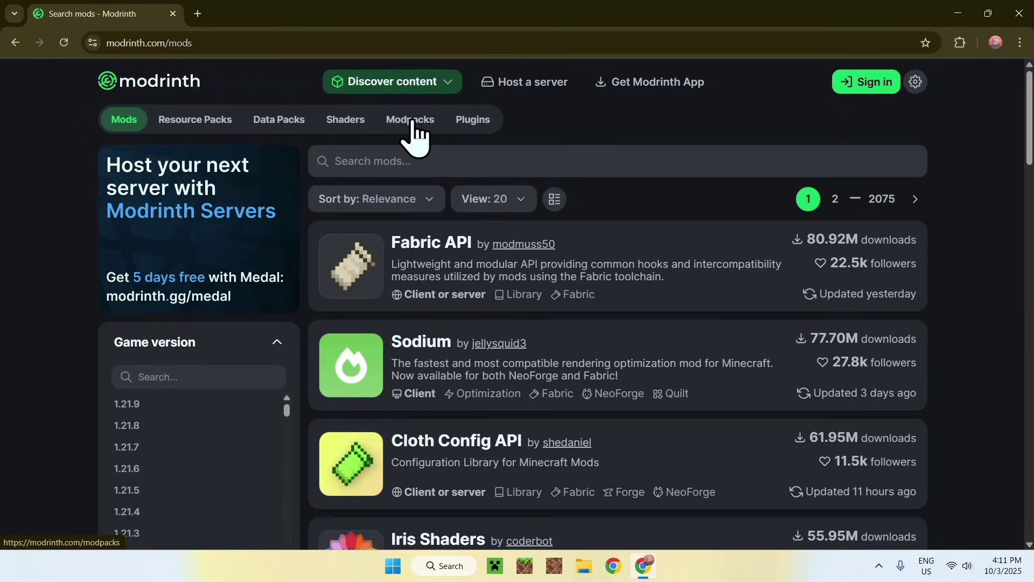
{"action": "left_click", "coordinate": [443, 159]}
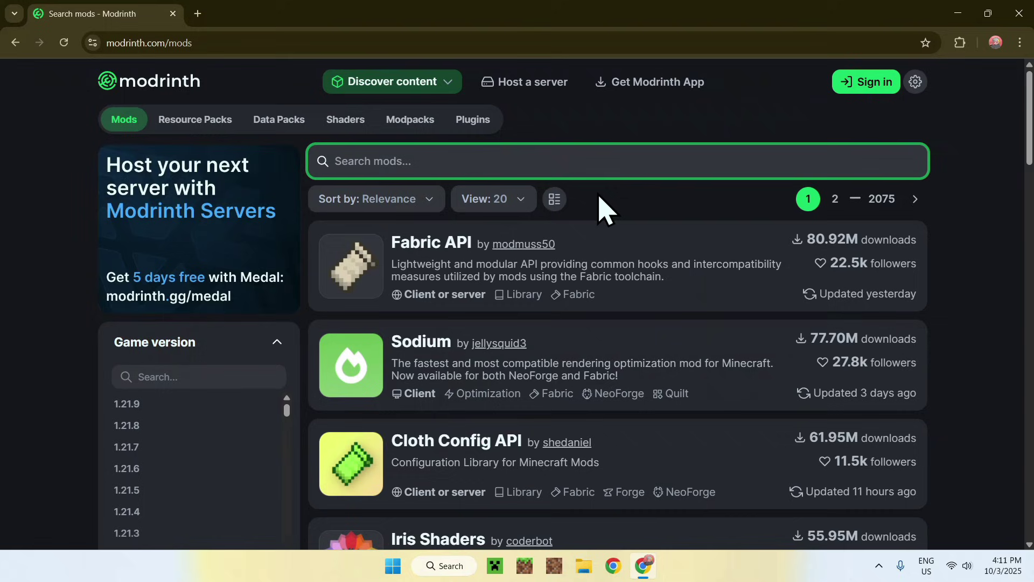
{"action": "type", "text": "Simple Voice Chat"}
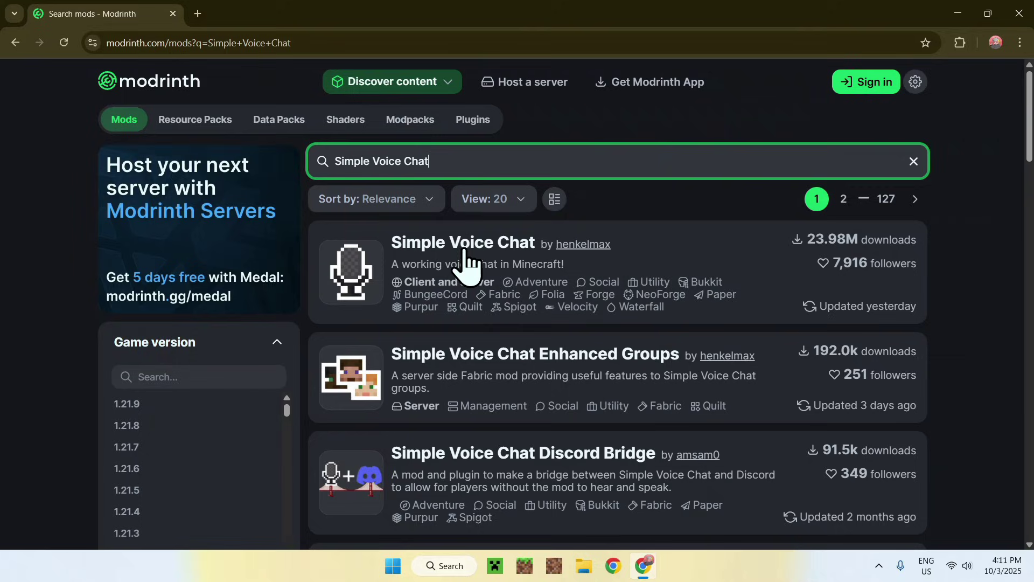
{"action": "left_click", "coordinate": [464, 251]}
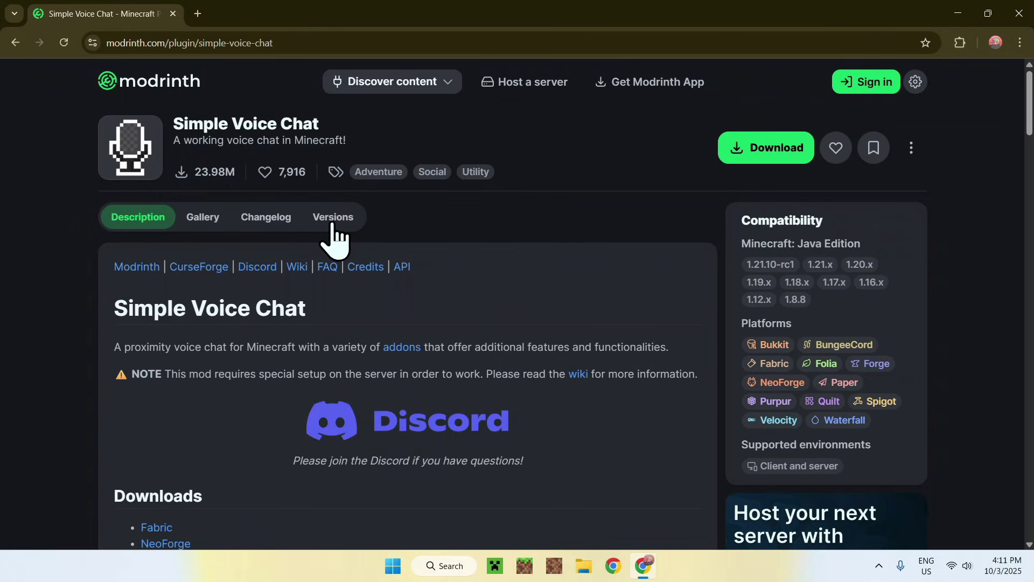
Filter the Simple Voice Chat versions to game version 1.21.9 and download the fabric-1.21.9-2.6.4 file.
{"action": "left_click", "coordinate": [329, 218]}
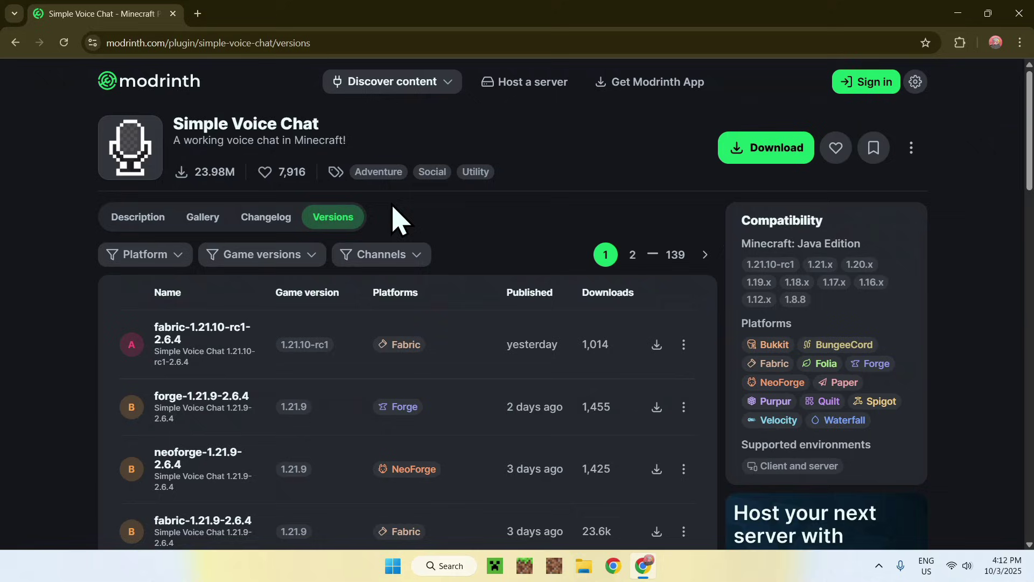
{"action": "left_click", "coordinate": [281, 259]}
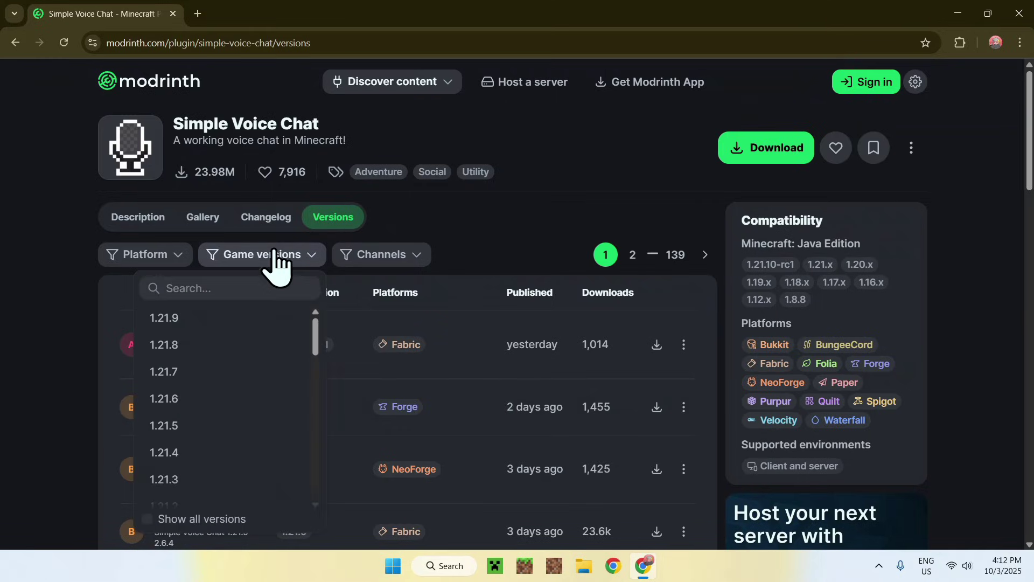
{"action": "left_click", "coordinate": [210, 323]}
{"action": "left_click", "coordinate": [51, 337]}
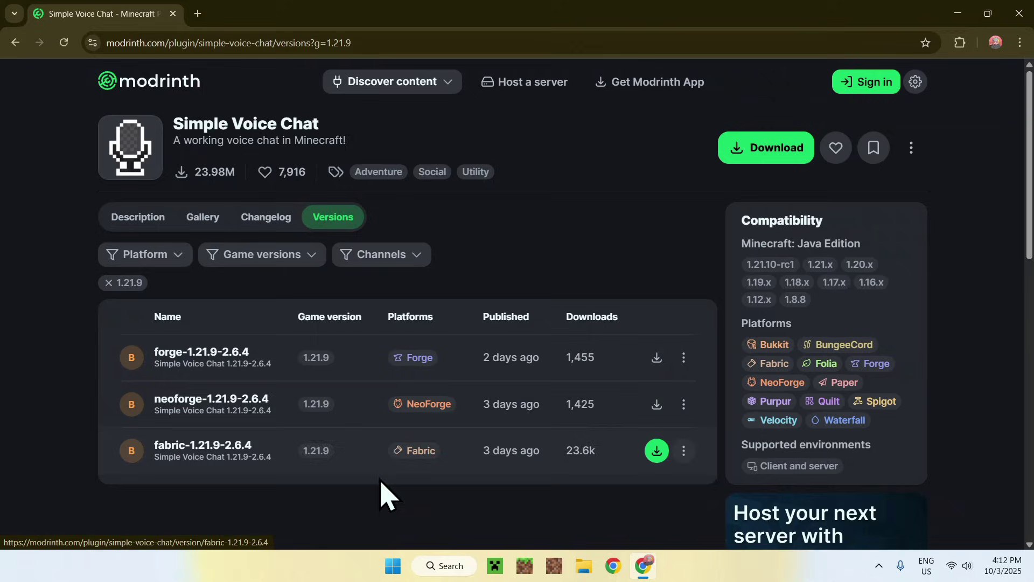
{"action": "left_click", "coordinate": [656, 451]}
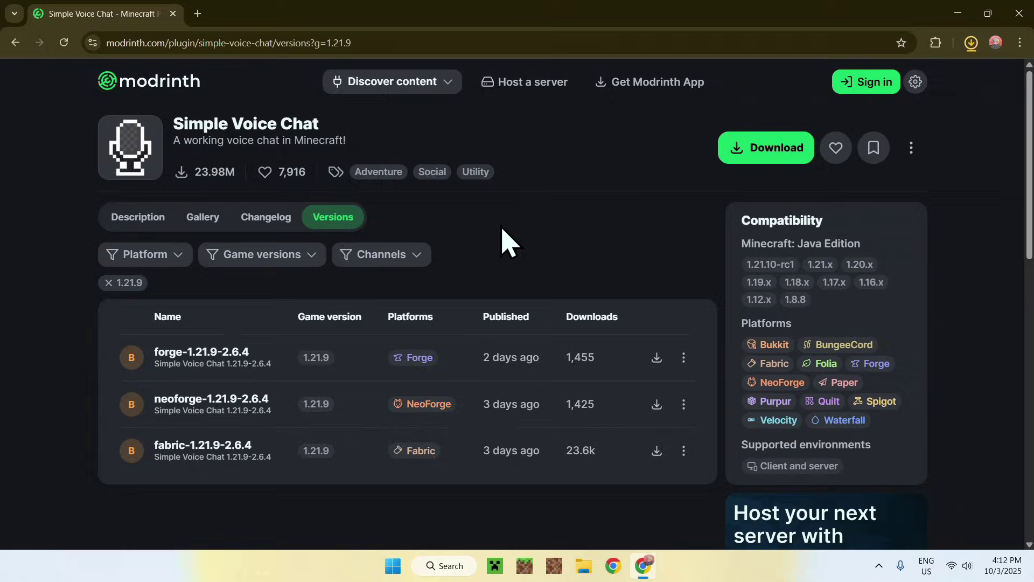
Search Google for "Fabric Minecraft" in a new browser tab and open the fabricmc.net site.
{"action": "left_click", "coordinate": [197, 14]}
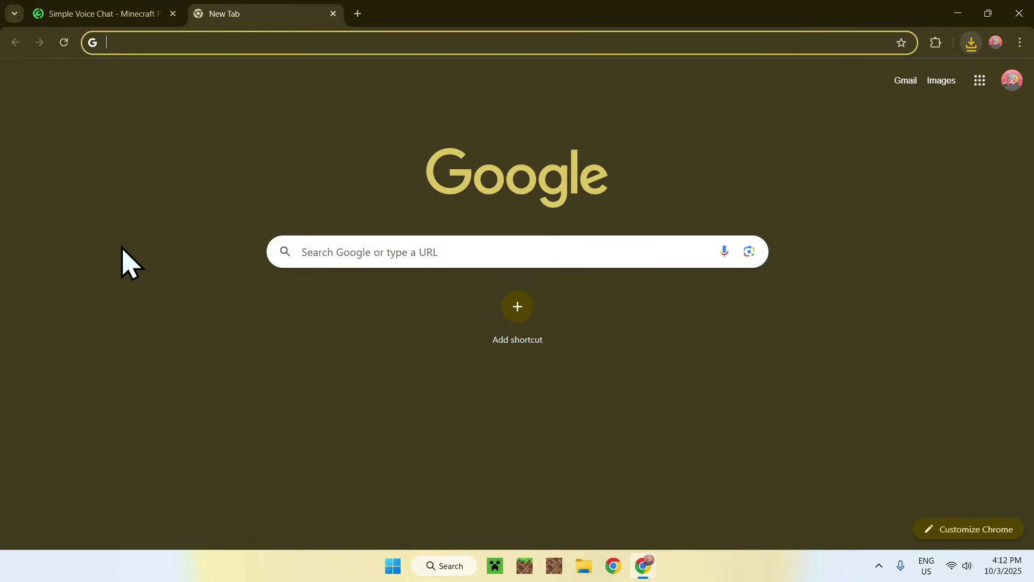
{"action": "left_click", "coordinate": [319, 253]}
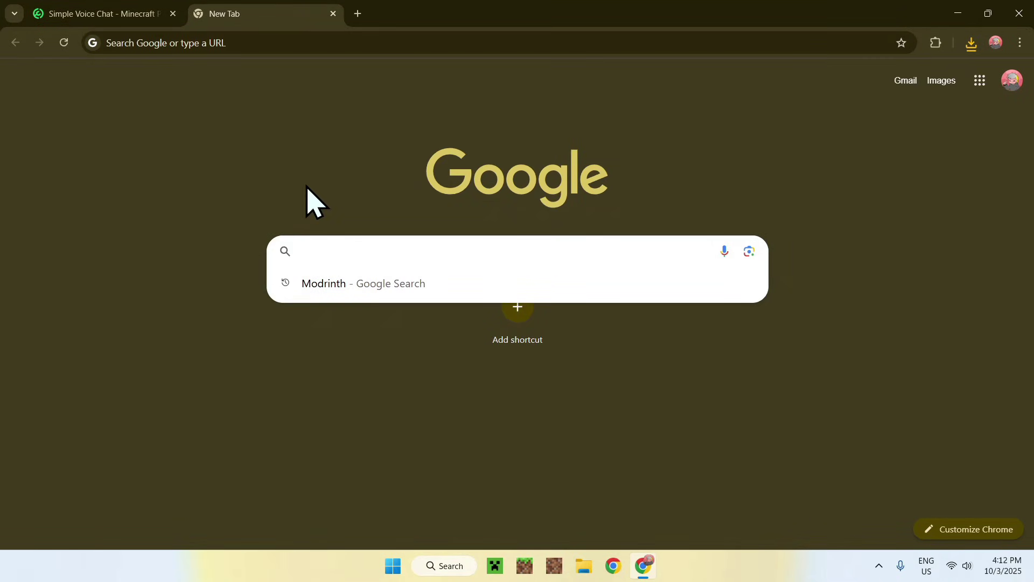
{"action": "type", "text": "Fabric Minecraft"}
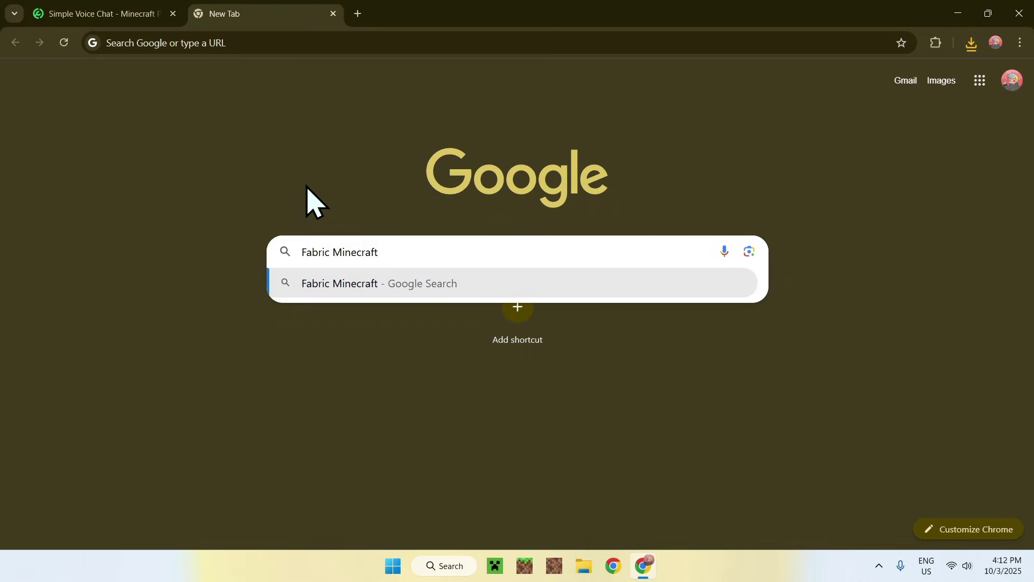
{"action": "key", "text": "Return"}
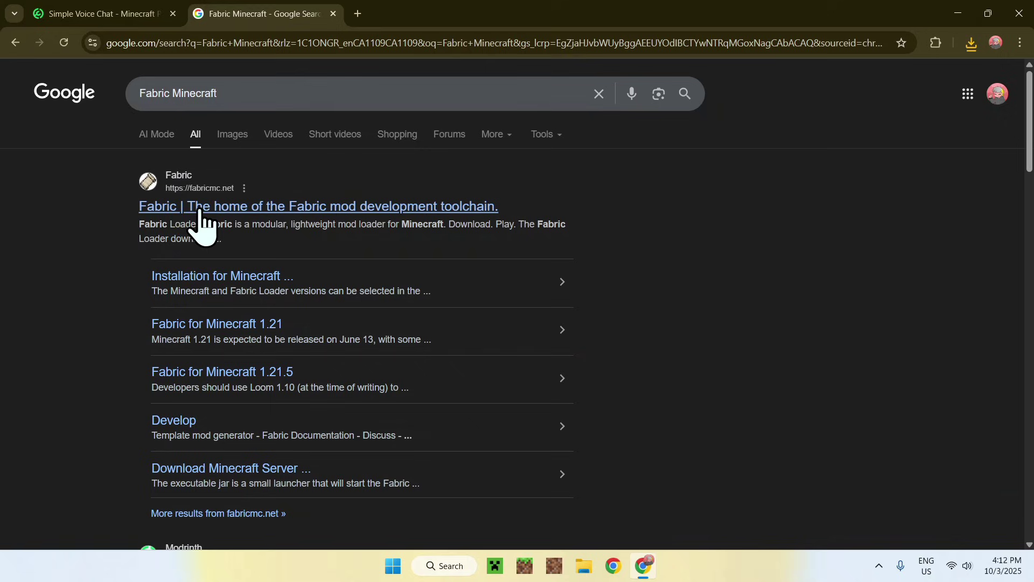
{"action": "left_click", "coordinate": [178, 212]}
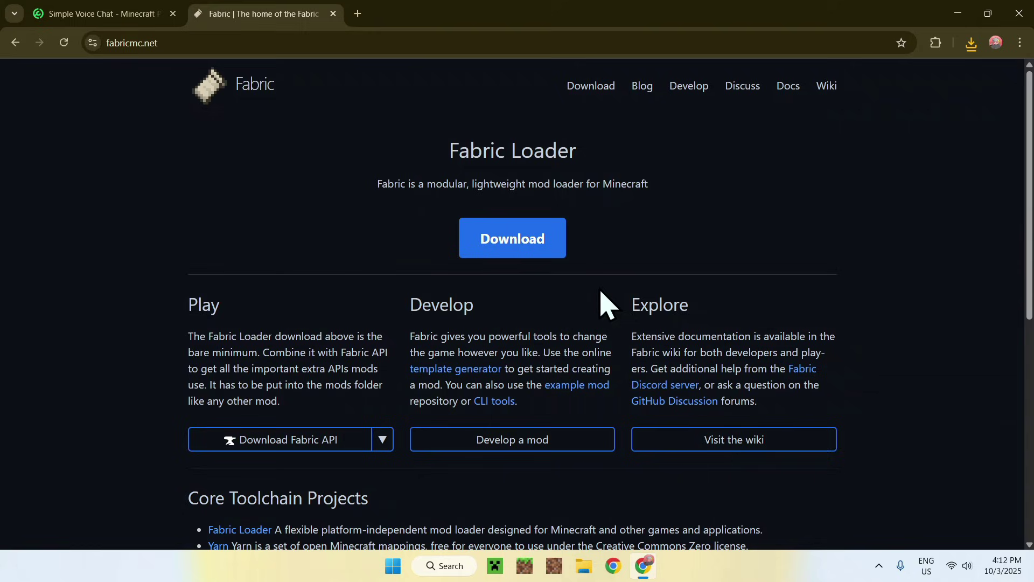
Download the Fabric installer for Windows and close the browser.
{"action": "left_click", "coordinate": [491, 255]}
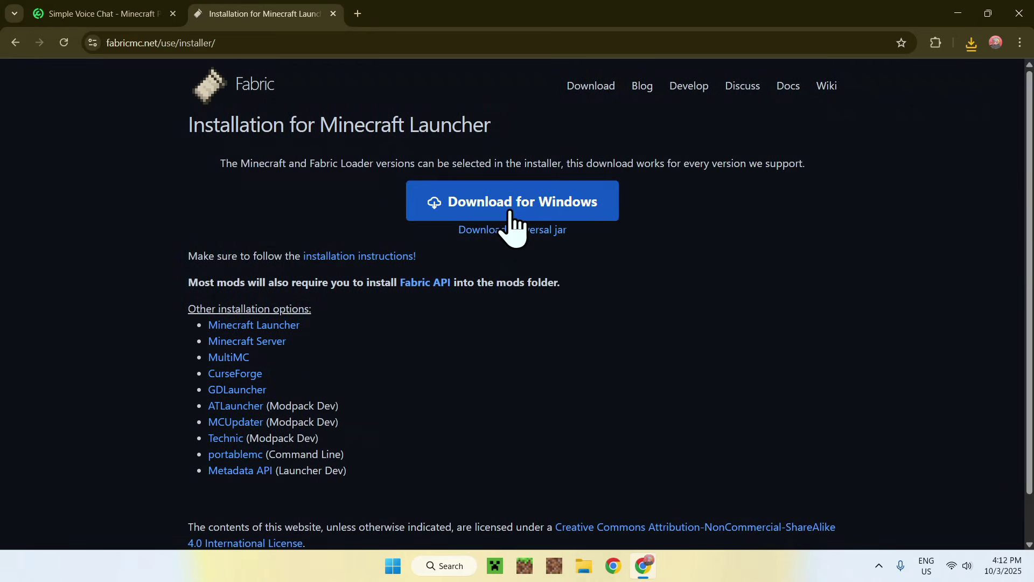
{"action": "left_click", "coordinate": [512, 225]}
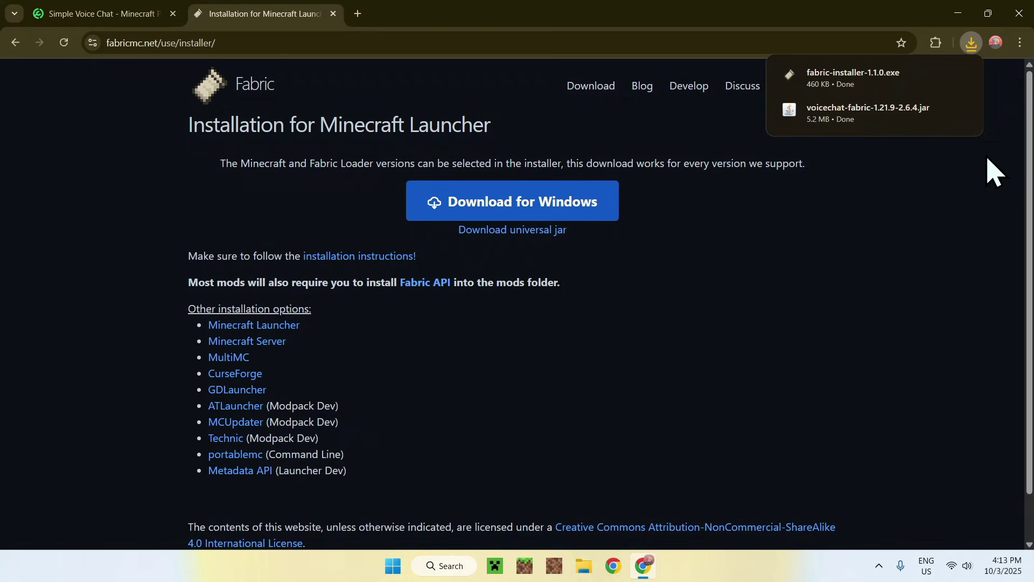
{"action": "left_click", "coordinate": [1018, 13]}
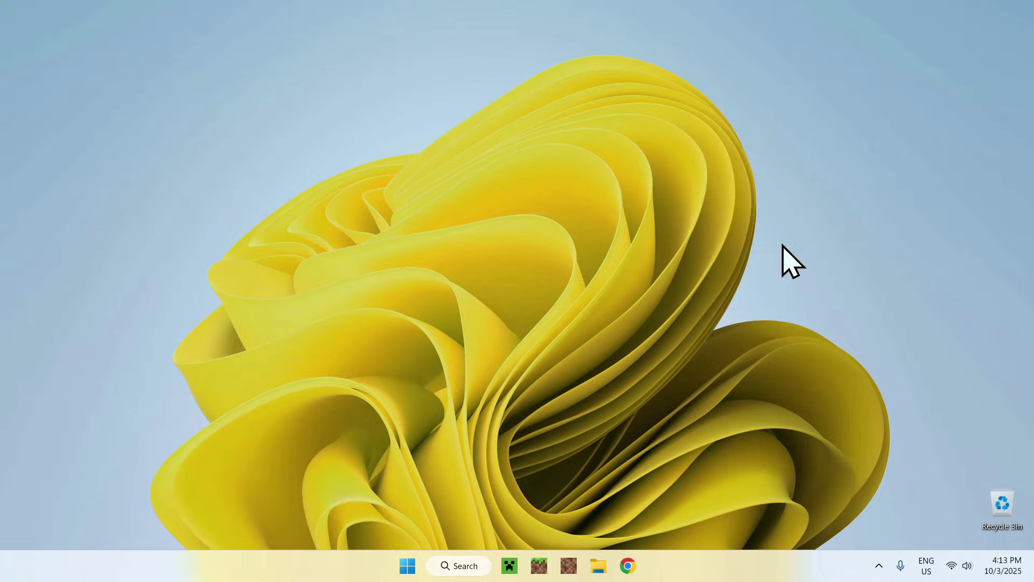
Switch to File Explorer and launch fabric-installer-1.1.0.exe from the Downloads folder.
{"action": "left_click", "coordinate": [599, 564]}
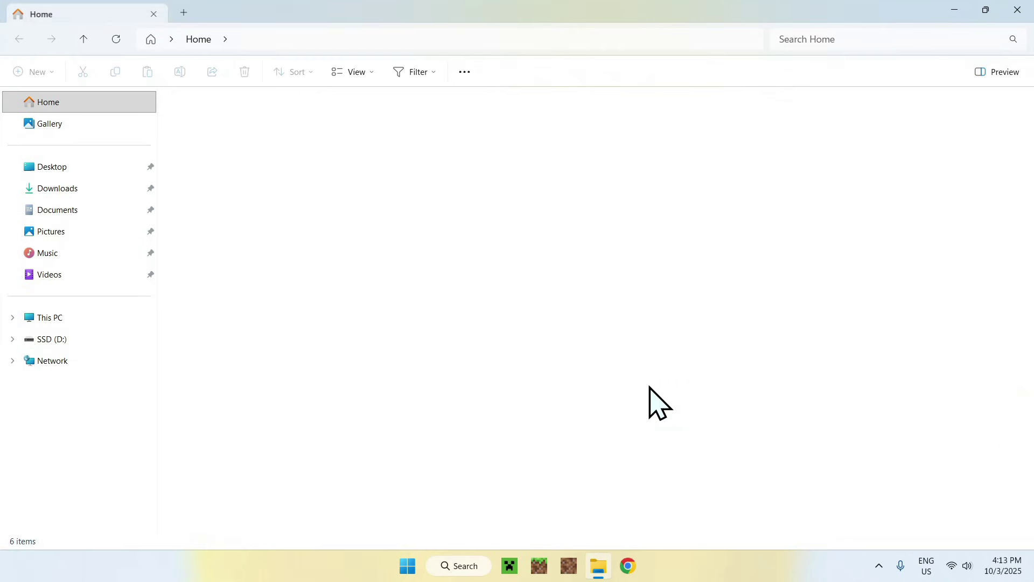
{"action": "left_click", "coordinate": [117, 190]}
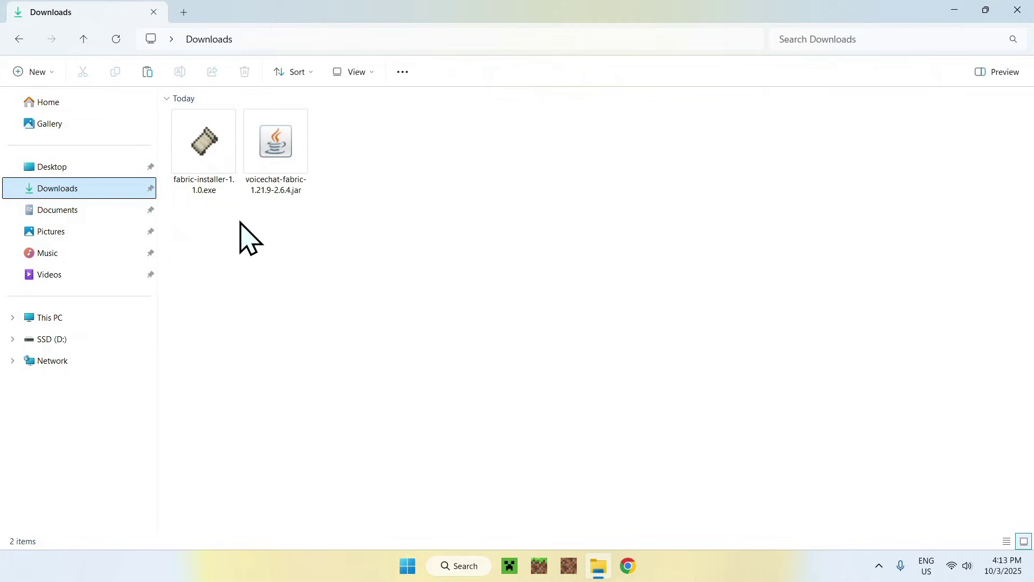
{"action": "mouse_move", "coordinate": [191, 221]}
{"action": "left_mouse_down"}
{"action": "mouse_move", "coordinate": [223, 266]}
{"action": "mouse_move", "coordinate": [198, 232]}
{"action": "left_mouse_up"}
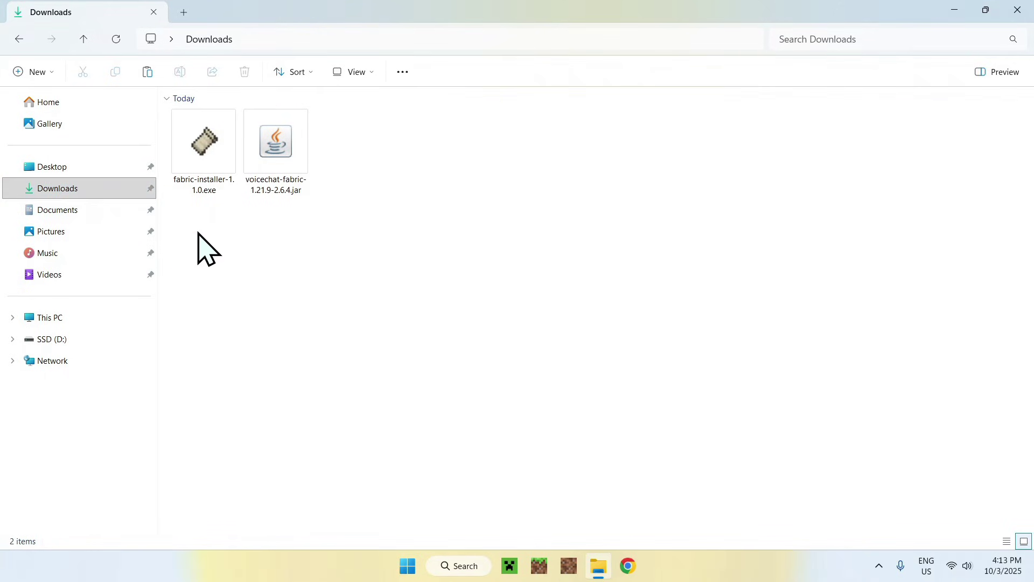
{"action": "double_click", "coordinate": [203, 180]}
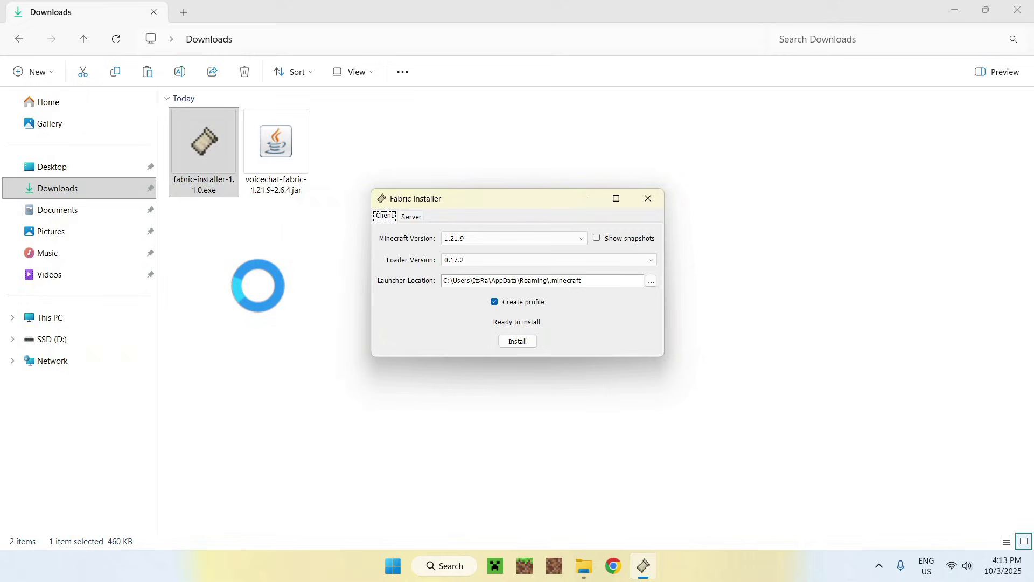
Install Fabric Loader 0.17.2 for the Minecraft 1.21.9 client with profile creation enabled, and close the installer.
{"action": "left_click", "coordinate": [466, 238]}
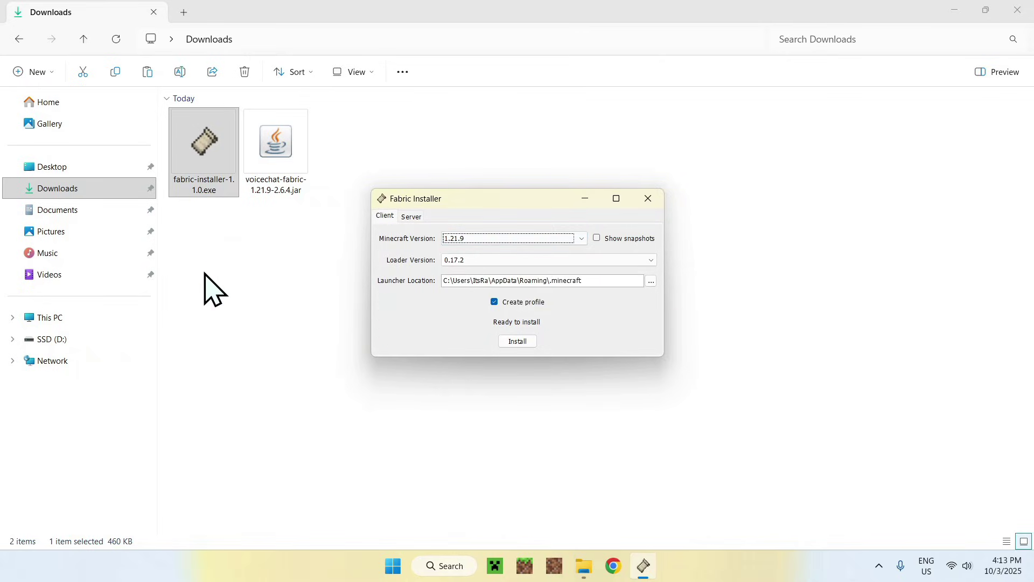
{"action": "left_click", "coordinate": [516, 343]}
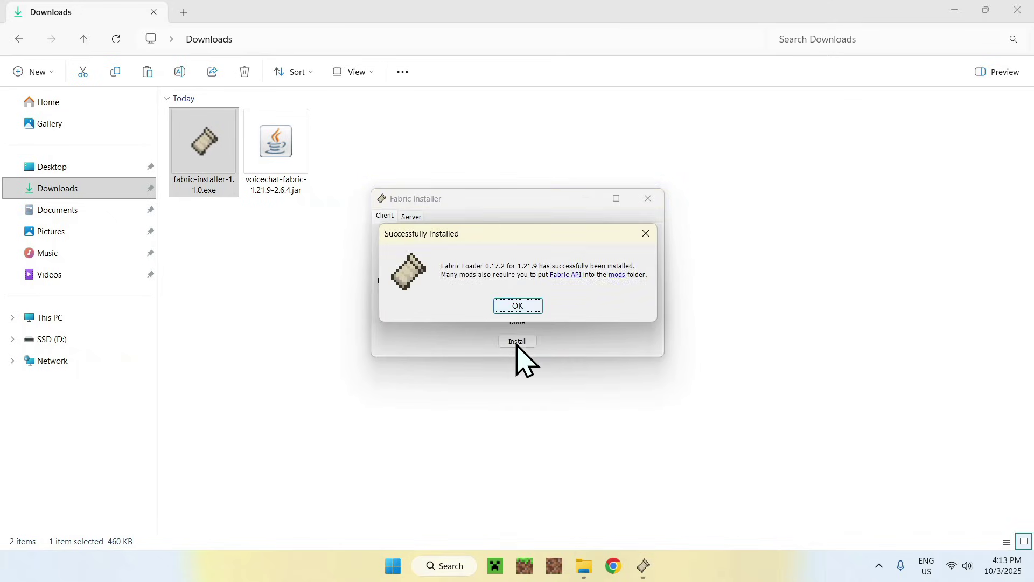
{"action": "left_click", "coordinate": [518, 307]}
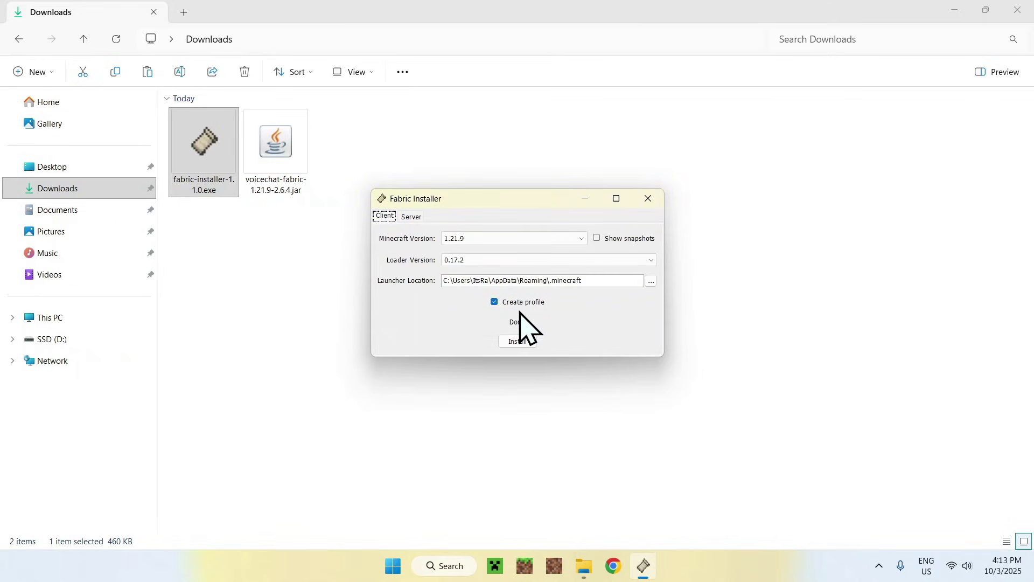
{"action": "left_click", "coordinate": [649, 199]}
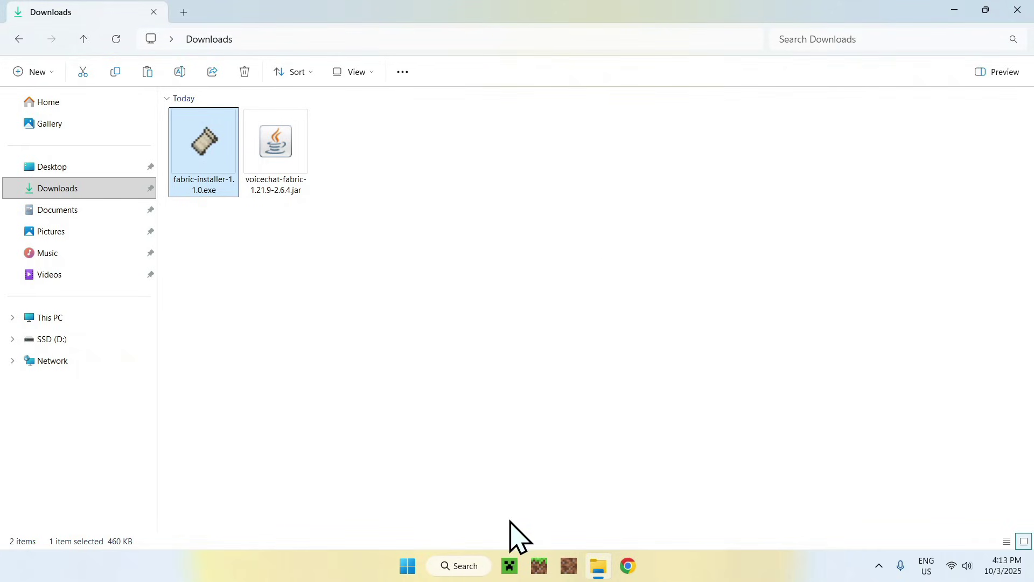
Switch to Minecraft Launcher and open the mods folder inside the fabric-loader-1.21.9 installation's game folder.
{"action": "left_click", "coordinate": [509, 565]}
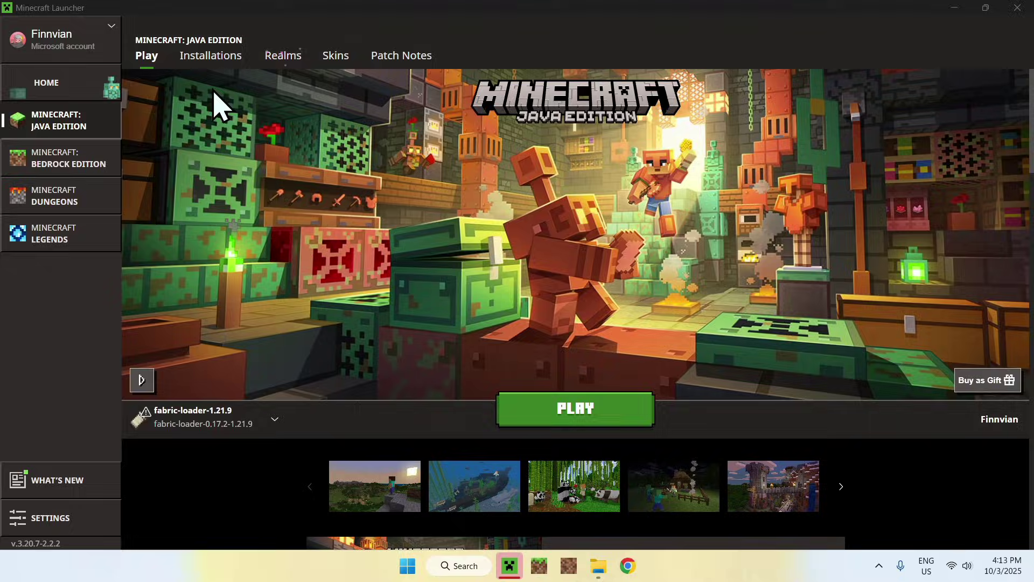
{"action": "left_click", "coordinate": [211, 62]}
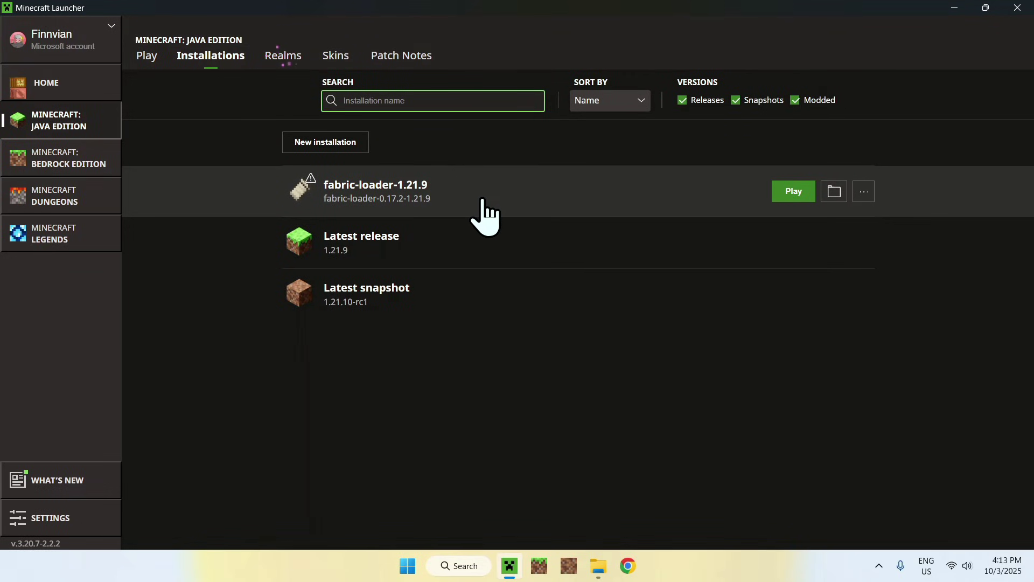
{"action": "left_click", "coordinate": [834, 194]}
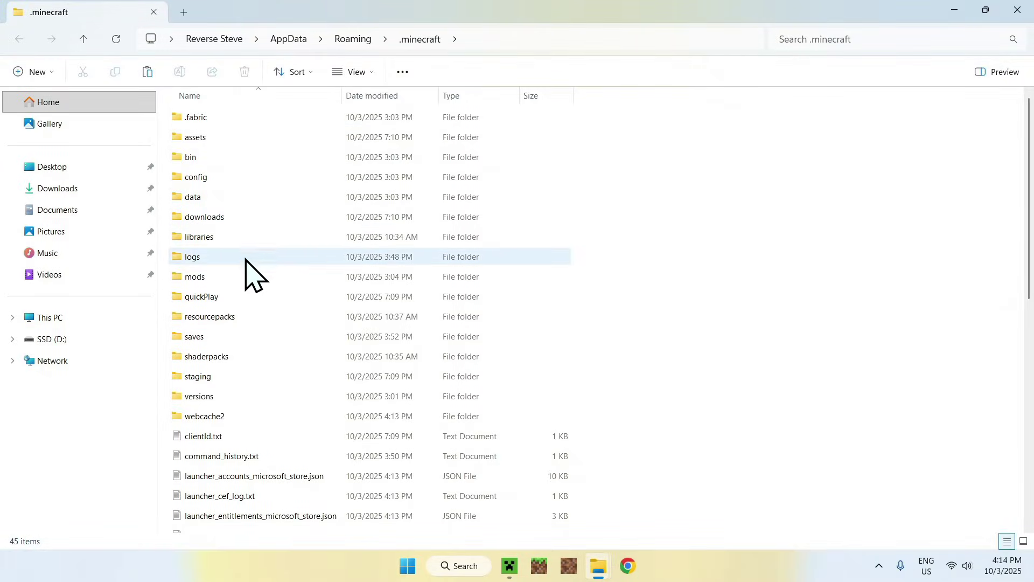
{"action": "left_click", "coordinate": [235, 277]}
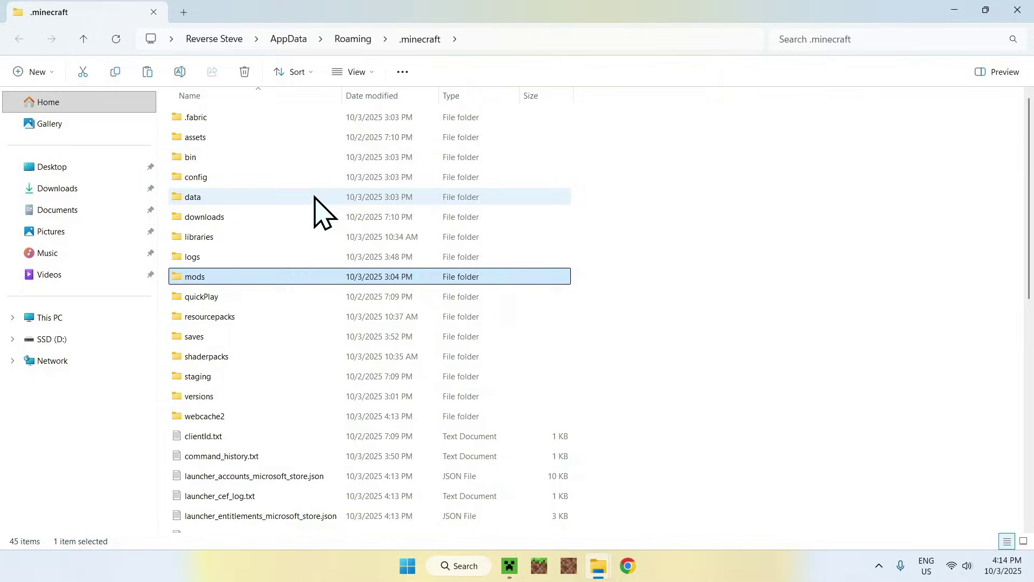
{"action": "double_click", "coordinate": [243, 277]}
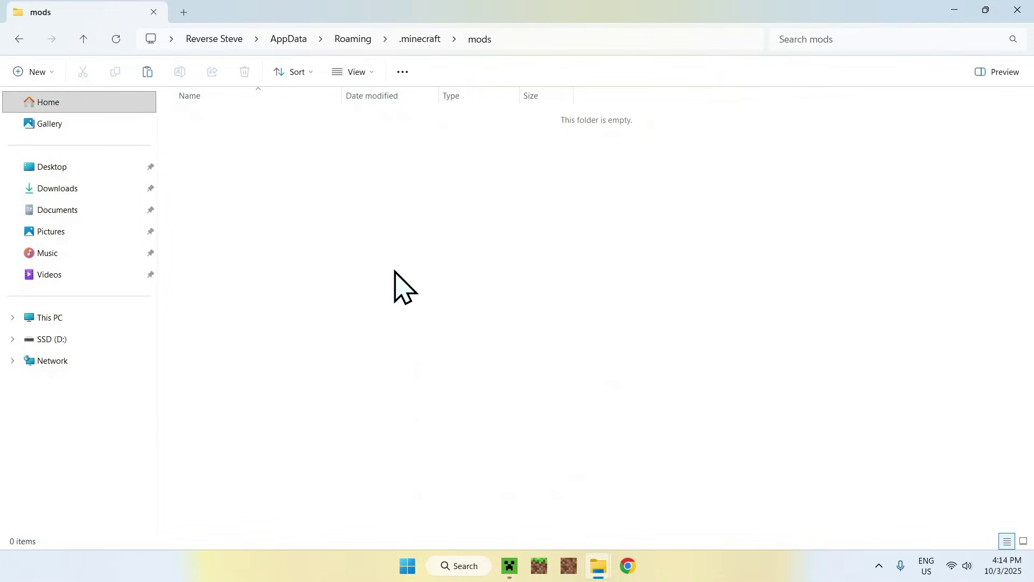
Transfer voicechat-fabric-1.21.9-2.6.4.jar from the Downloads folder into the .minecraft mods folder.
{"action": "left_click", "coordinate": [94, 191]}
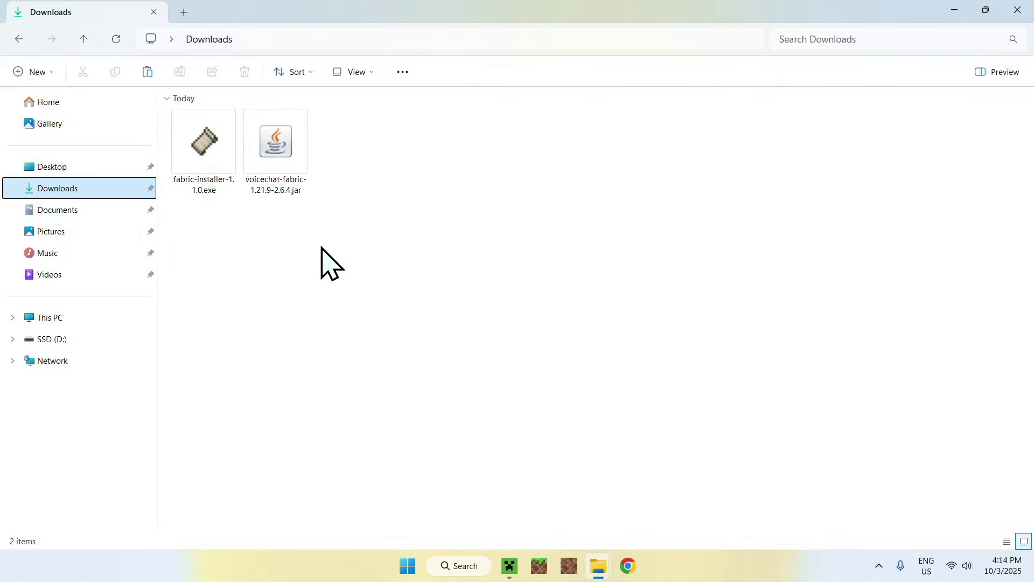
{"action": "left_click", "coordinate": [286, 150]}
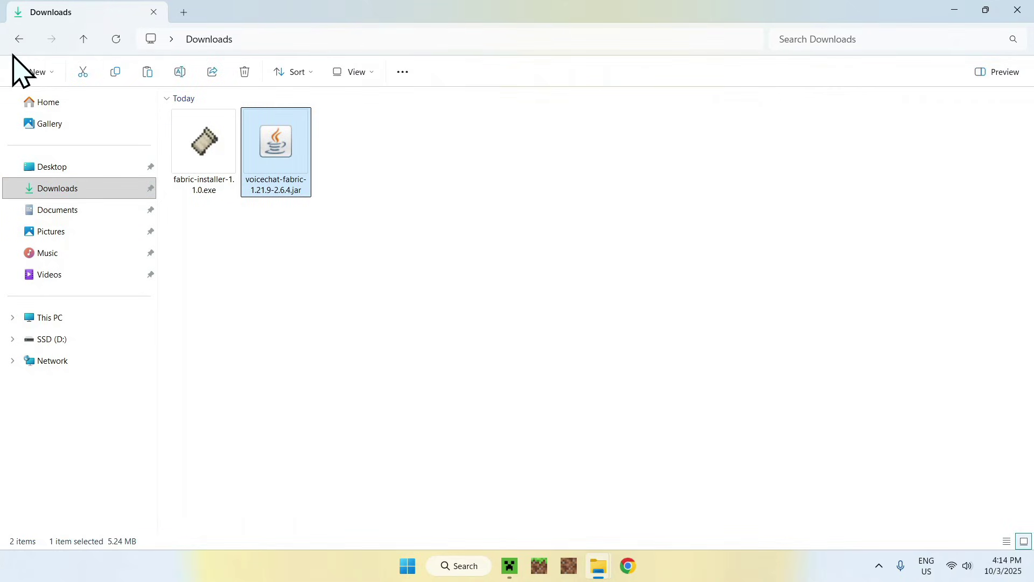
{"action": "left_click", "coordinate": [19, 40]}
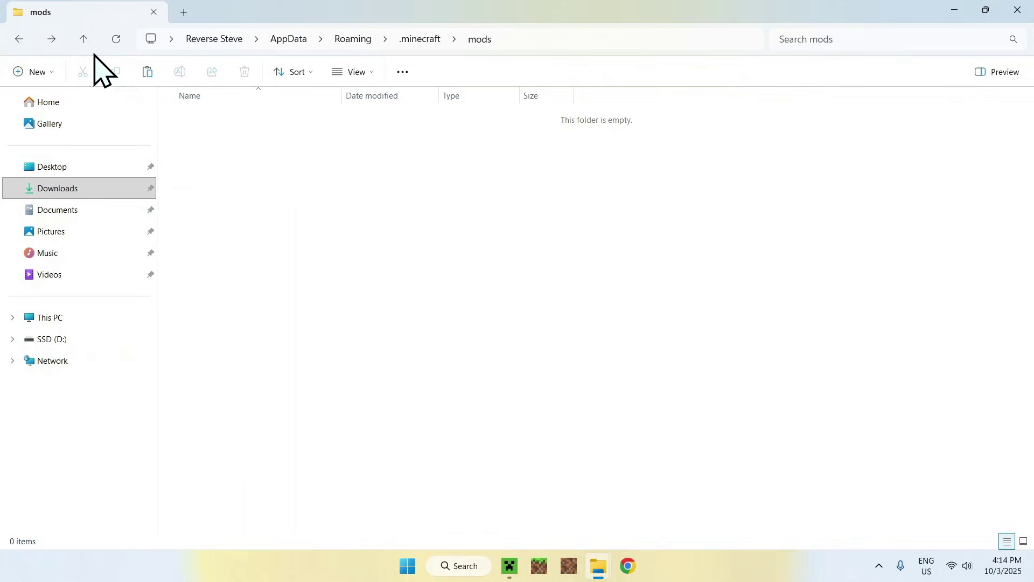
{"action": "left_click", "coordinate": [148, 72]}
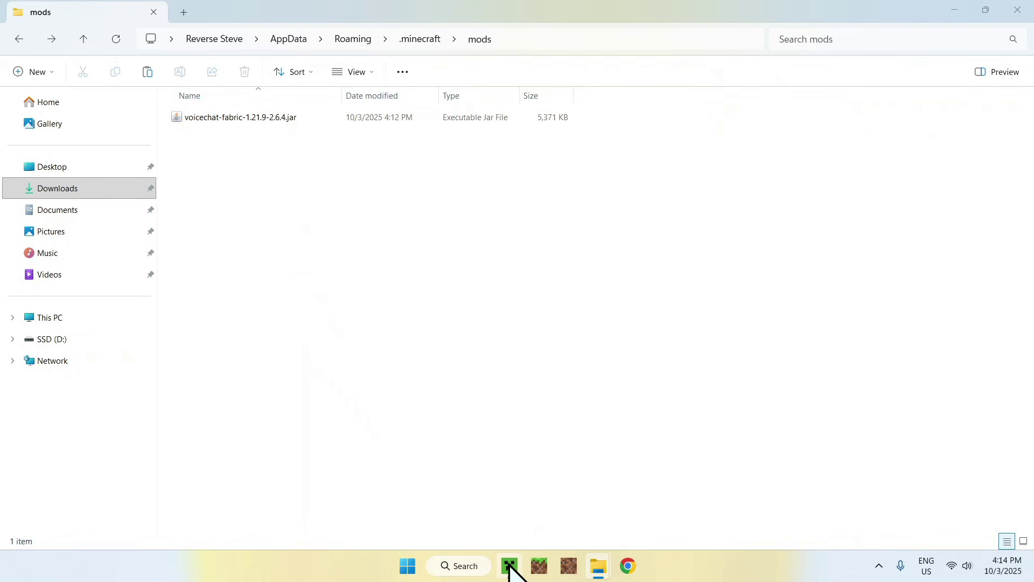
Switch to Minecraft Launcher and start Minecraft: Java Edition with the fabric-loader-1.21.9 installation.
{"action": "left_click", "coordinate": [509, 566]}
{"action": "left_click", "coordinate": [147, 57]}
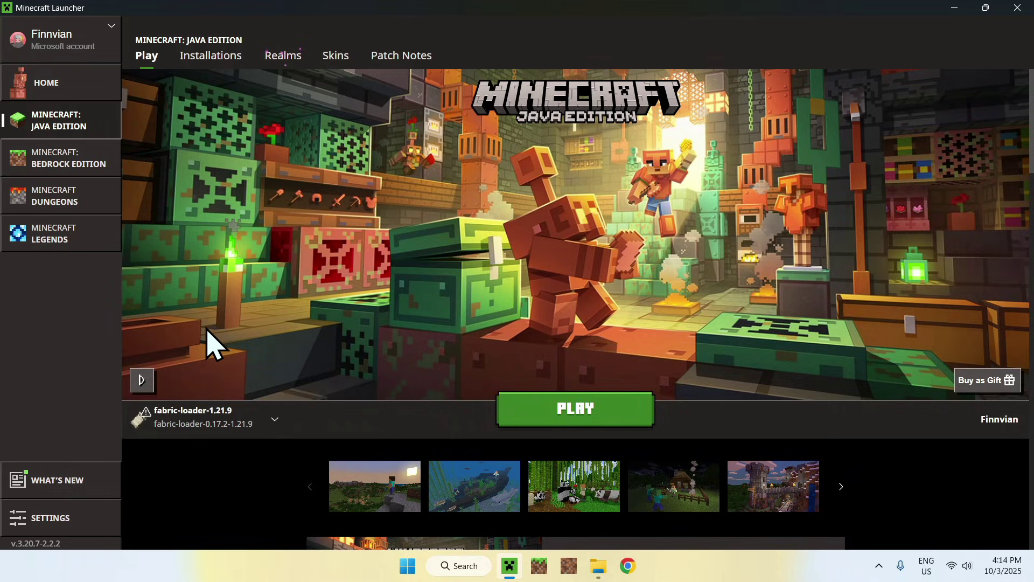
{"action": "left_click", "coordinate": [582, 422]}
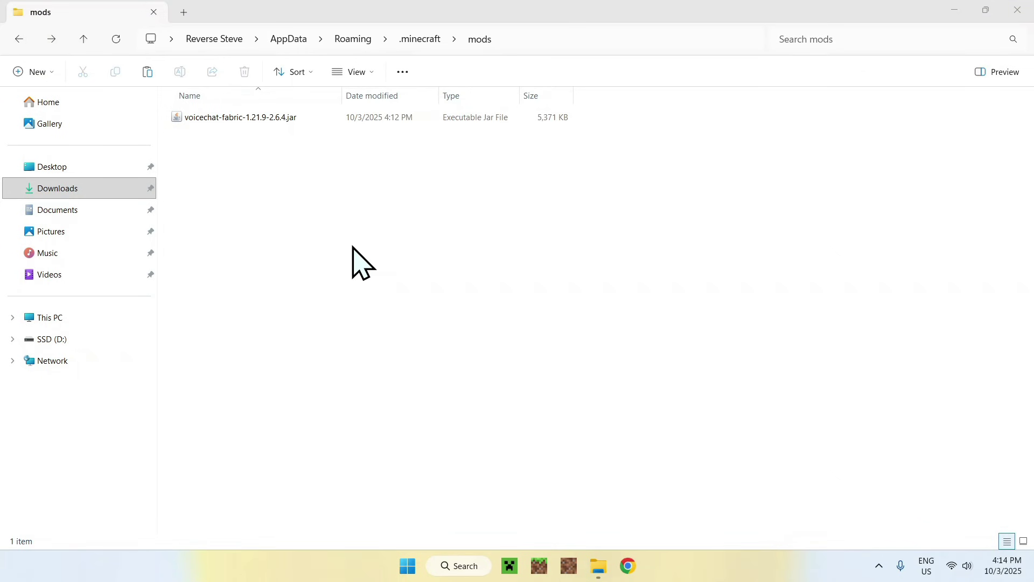
{"action": "left_click", "coordinate": [700, 152]}
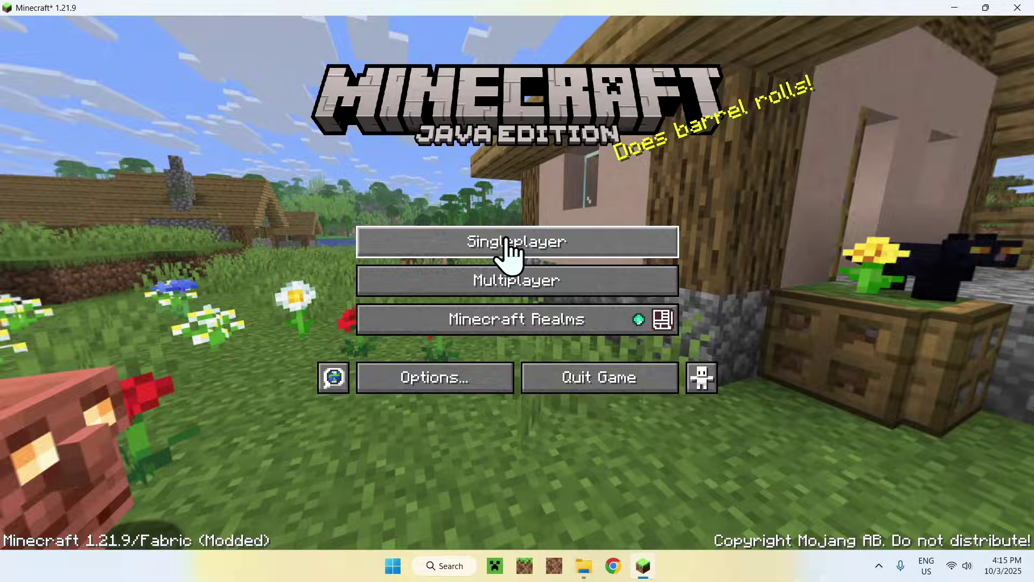
Load the first singleplayer world and walk forward across the grassland.
{"action": "left_click", "coordinate": [510, 250]}
{"action": "left_click", "coordinate": [327, 129]}
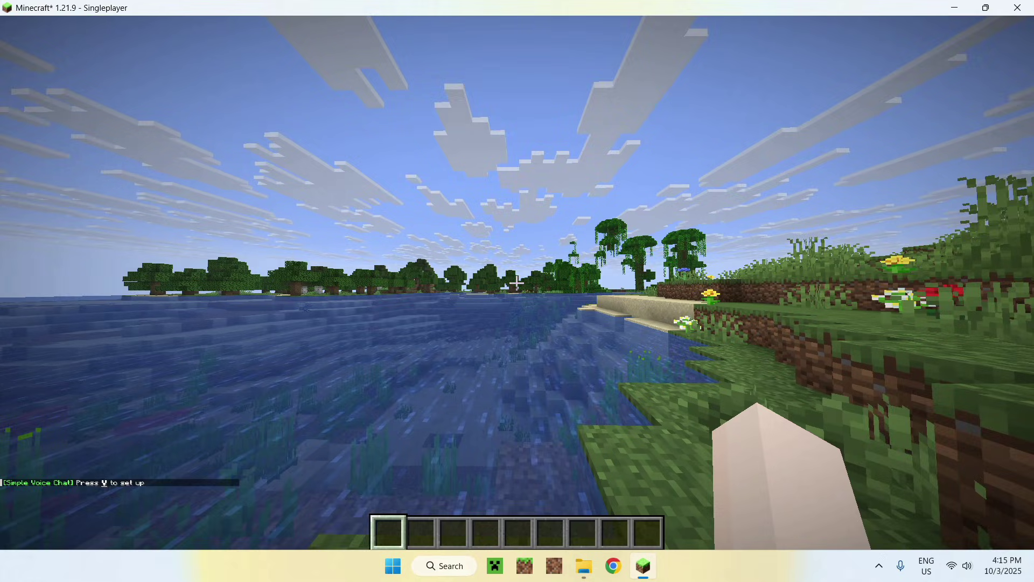
{"action": "key", "text": "w"}
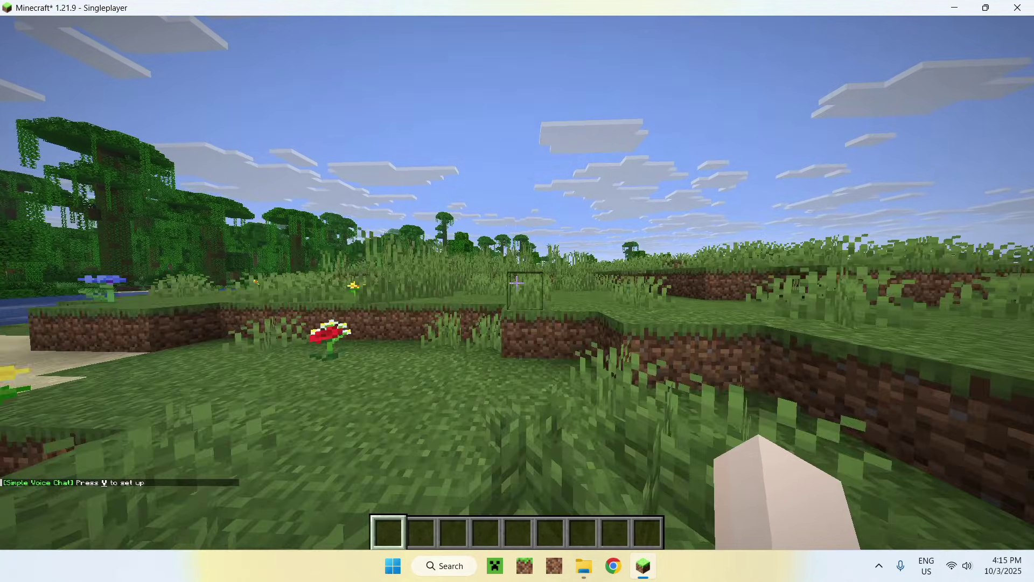
{"action": "key", "text": "w"}
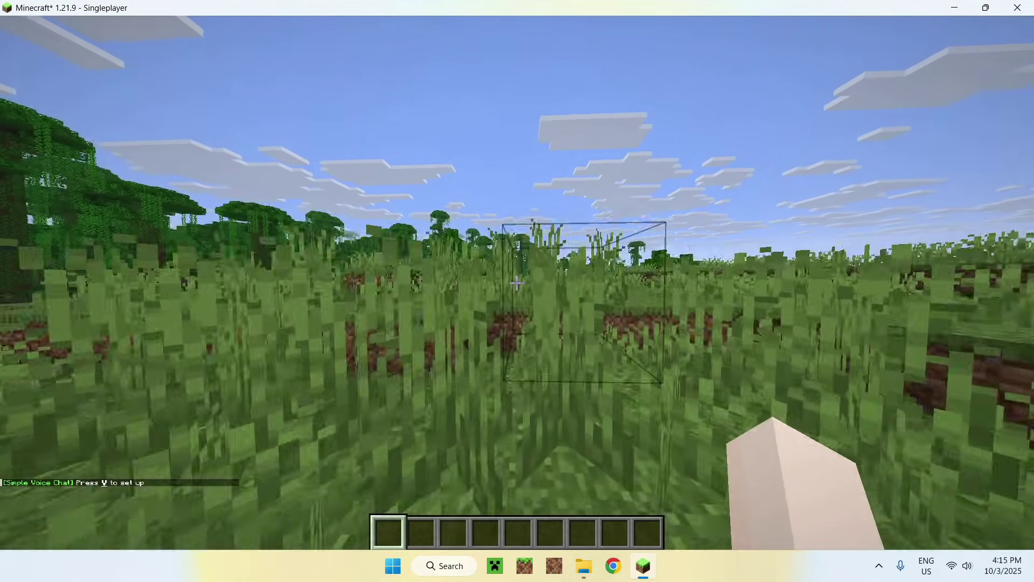
{"action": "key", "text": "w"}
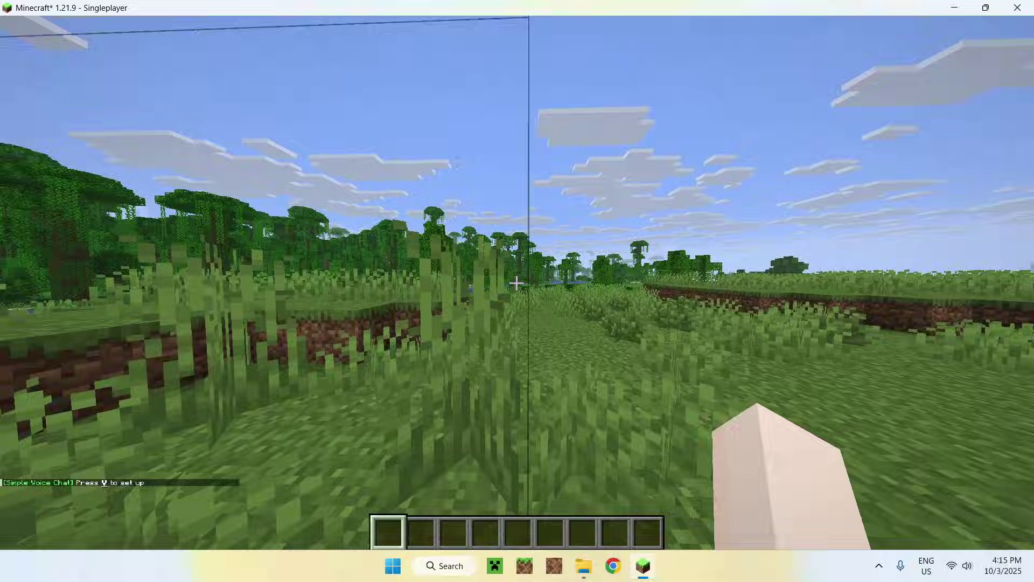
Start the Simple Voice Chat setup guide and choose Speakers (2- Realtek(R) Audio) as the speaker.
{"action": "key", "text": "v"}
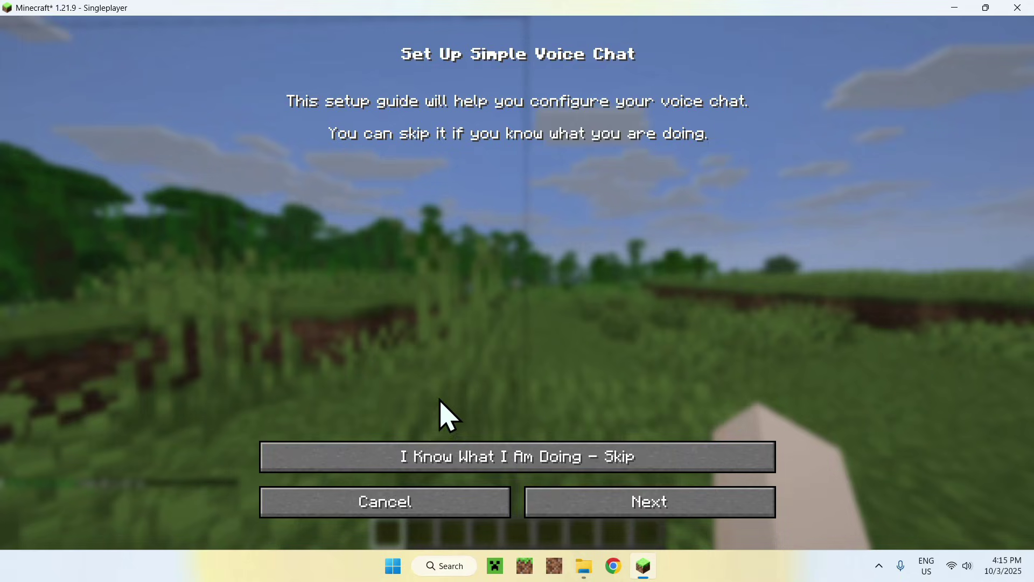
{"action": "left_click", "coordinate": [645, 503]}
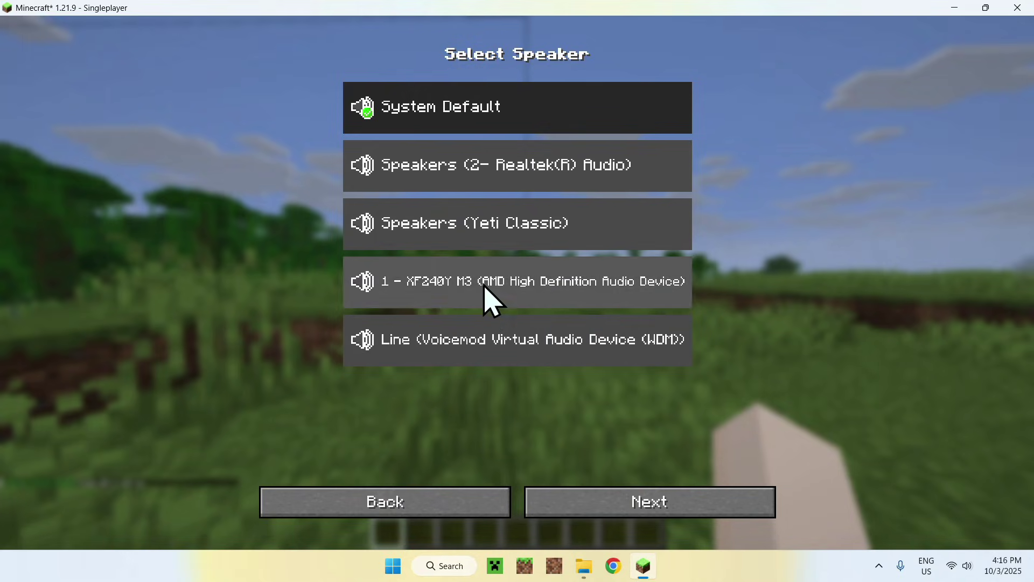
{"action": "mouse_move", "coordinate": [467, 108]}
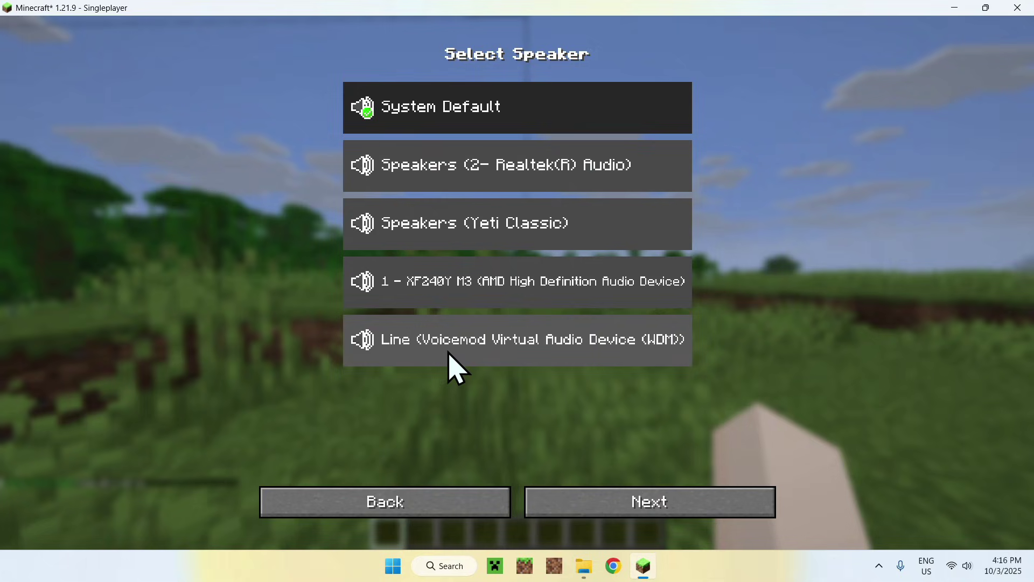
{"action": "left_click", "coordinate": [453, 177]}
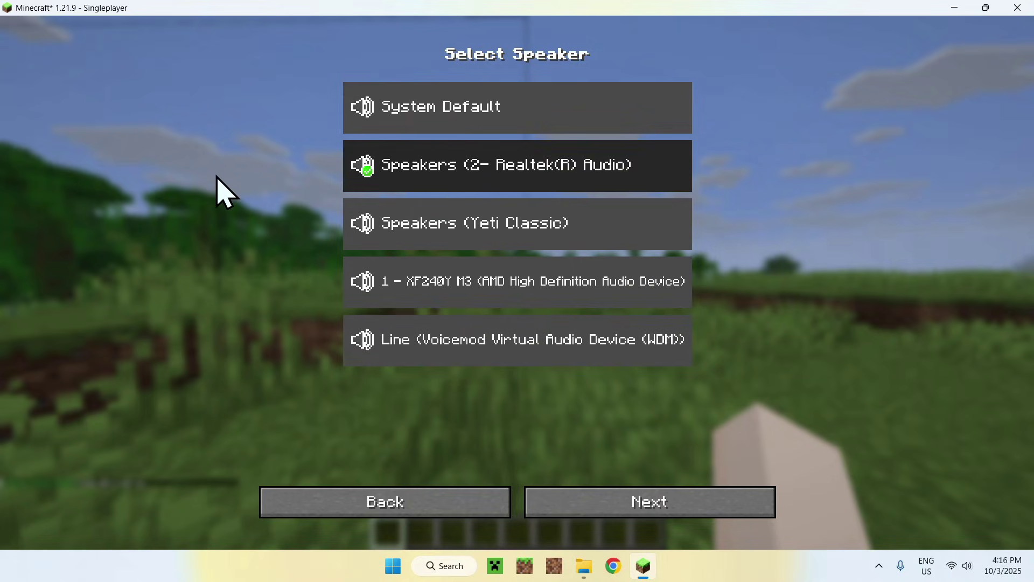
{"action": "left_click", "coordinate": [644, 503]}
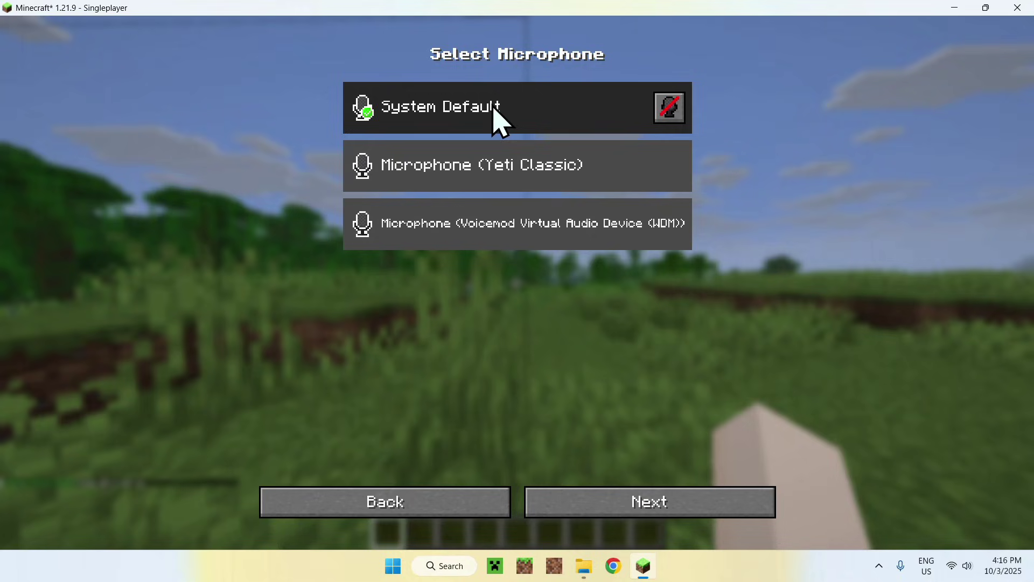
Choose Microphone (Yeti Classic) as the voice chat microphone and test it briefly before continuing the setup.
{"action": "left_click", "coordinate": [508, 183]}
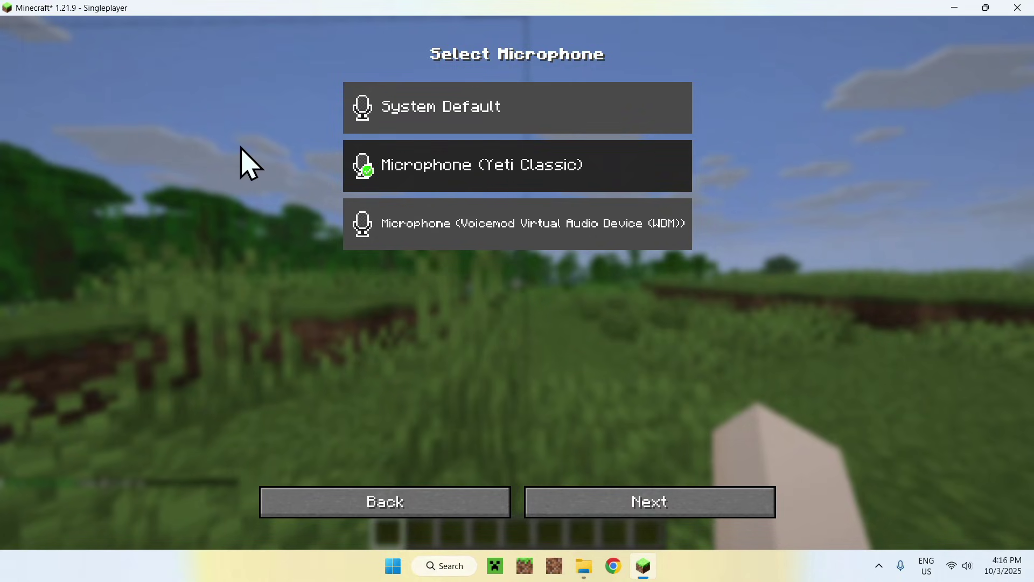
{"action": "mouse_move", "coordinate": [665, 168]}
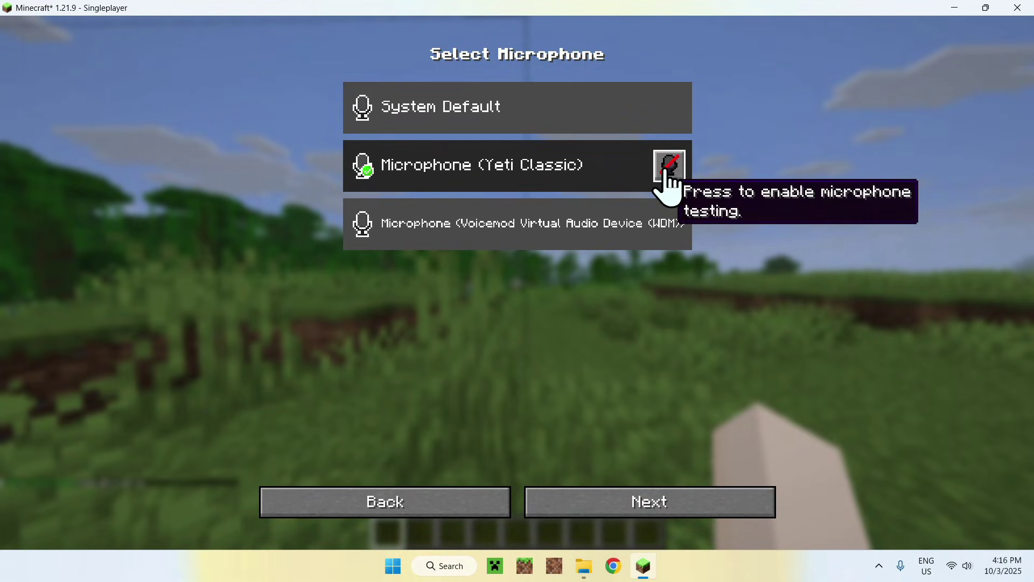
{"action": "left_click", "coordinate": [666, 170]}
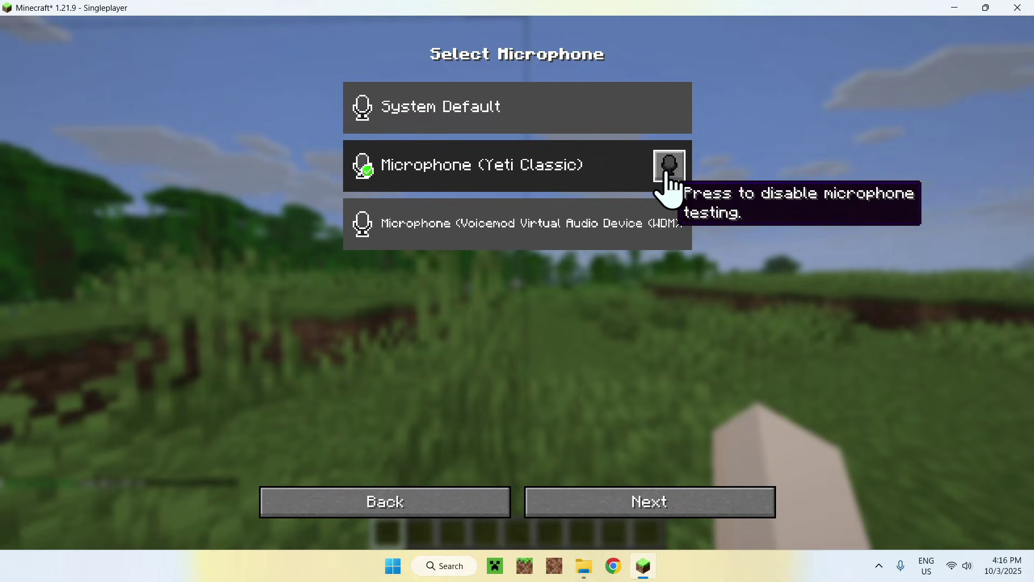
{"action": "left_click", "coordinate": [668, 171]}
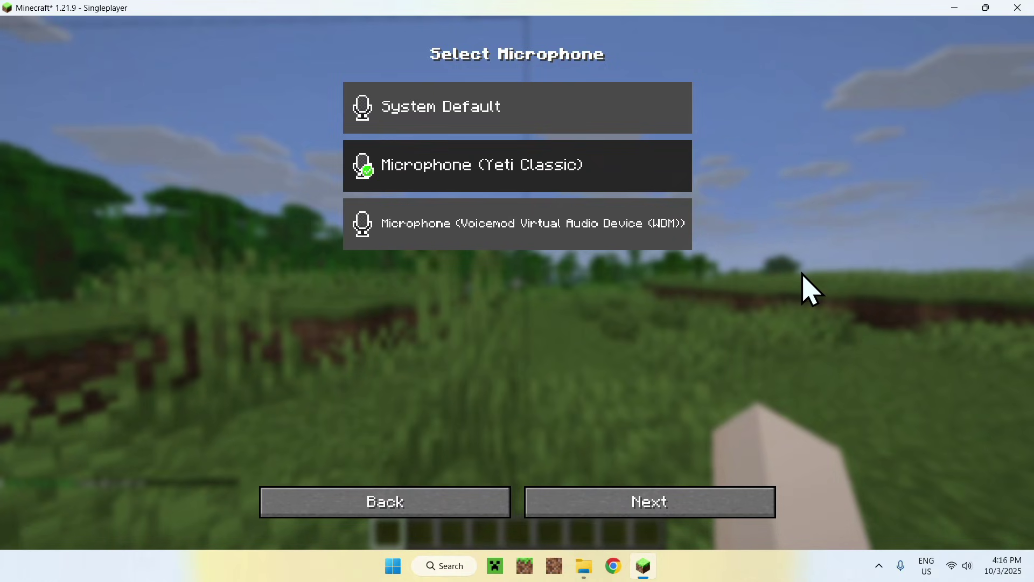
{"action": "left_click", "coordinate": [651, 506]}
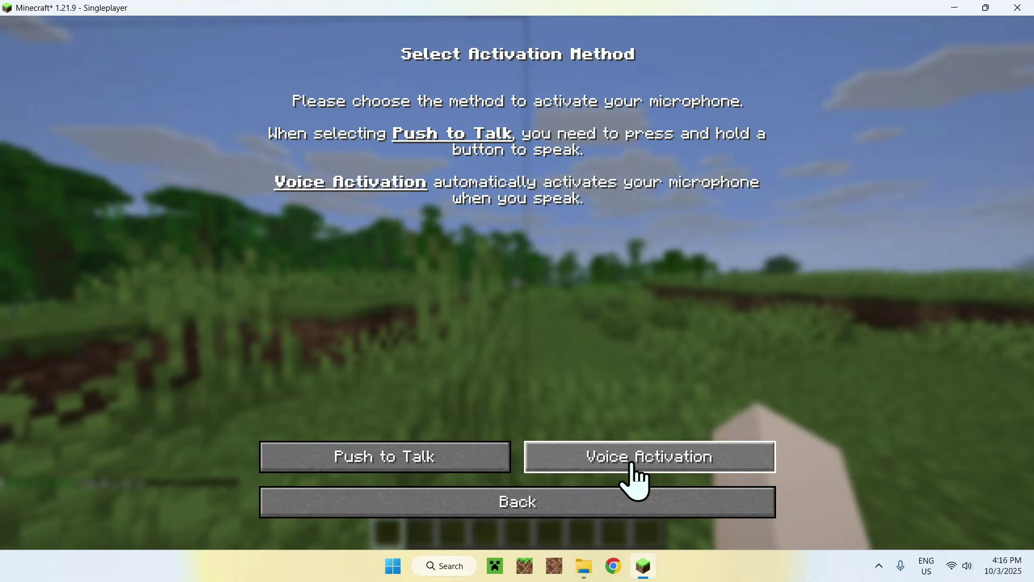
Look at the Push to Talk keybind option, but choose Voice Activation as the microphone activation method.
{"action": "left_click", "coordinate": [385, 459]}
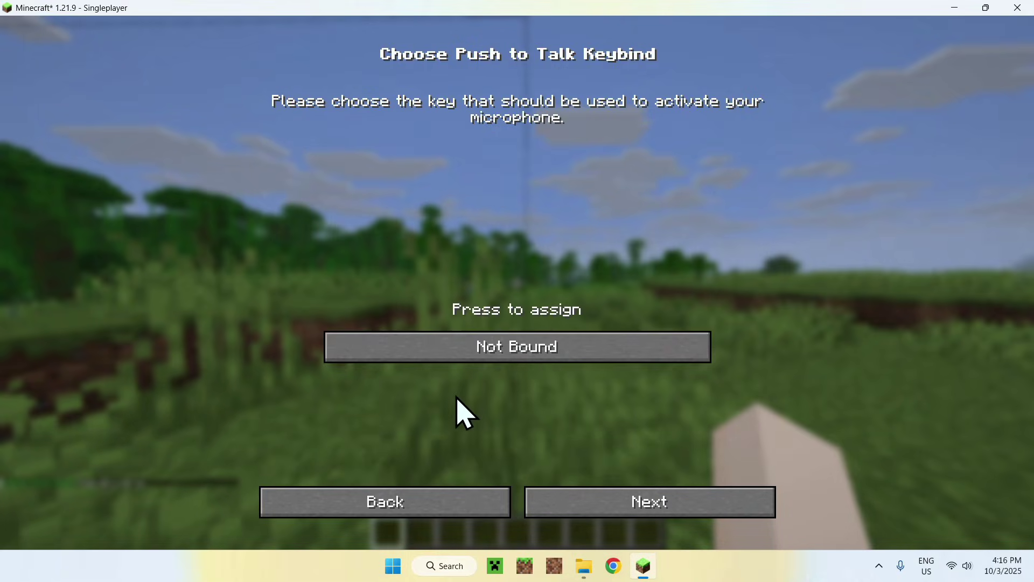
{"action": "left_click", "coordinate": [436, 496]}
{"action": "left_click", "coordinate": [650, 462]}
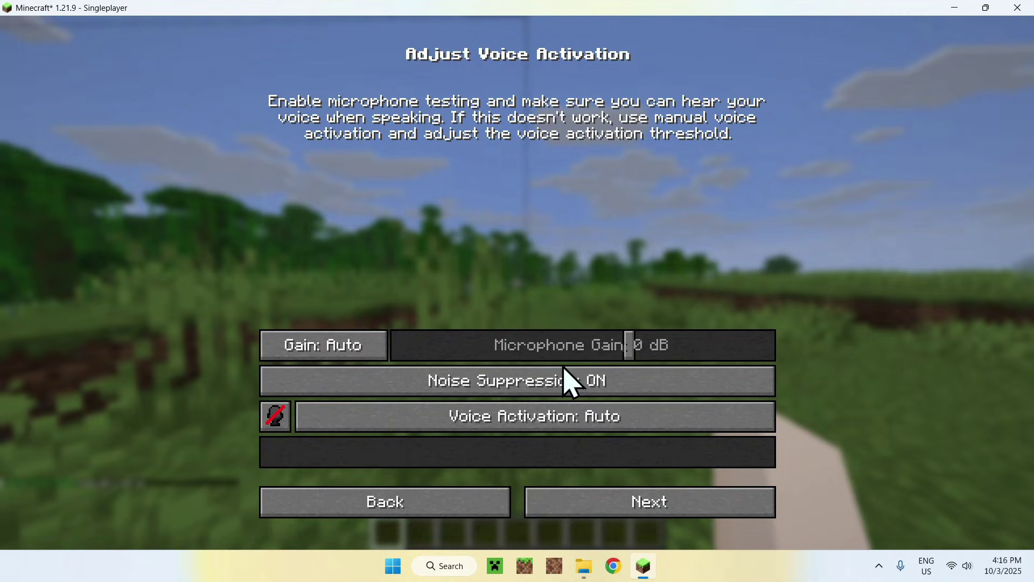
Try manual microphone gain and the noise suppression toggle, returning gain to Auto and noise suppression to ON.
{"action": "left_click", "coordinate": [324, 344]}
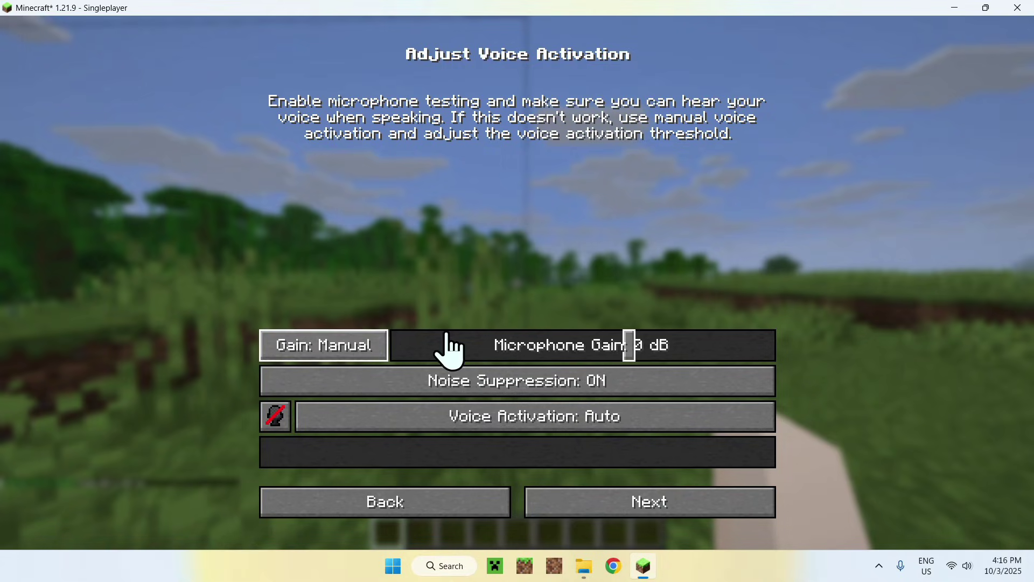
{"action": "mouse_move", "coordinate": [629, 344]}
{"action": "left_mouse_down"}
{"action": "mouse_move", "coordinate": [604, 341]}
{"action": "mouse_move", "coordinate": [716, 338]}
{"action": "mouse_move", "coordinate": [526, 342]}
{"action": "mouse_move", "coordinate": [628, 348]}
{"action": "left_mouse_up"}
{"action": "left_click", "coordinate": [323, 347]}
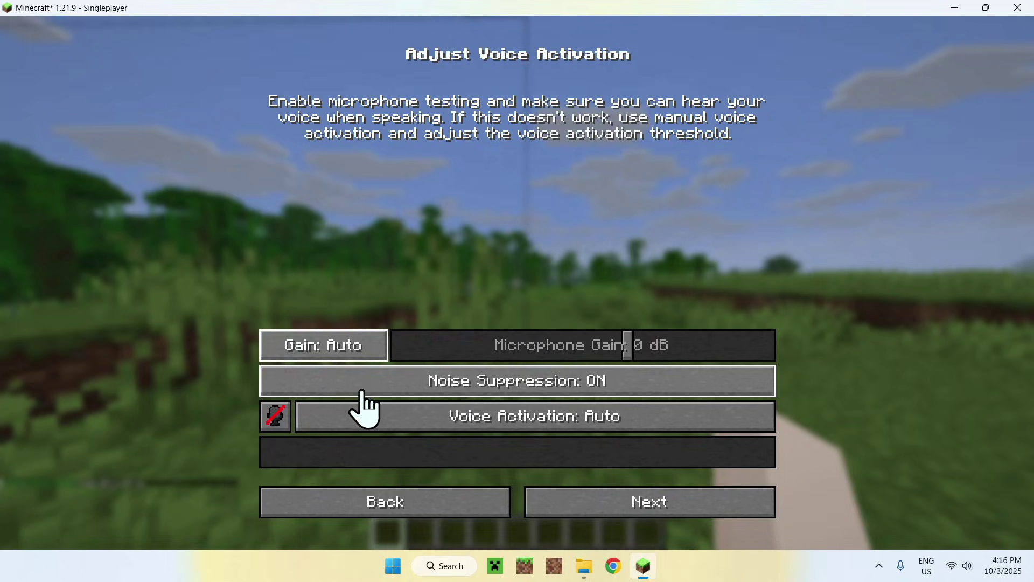
{"action": "left_click", "coordinate": [434, 383]}
{"action": "left_click", "coordinate": [469, 382]}
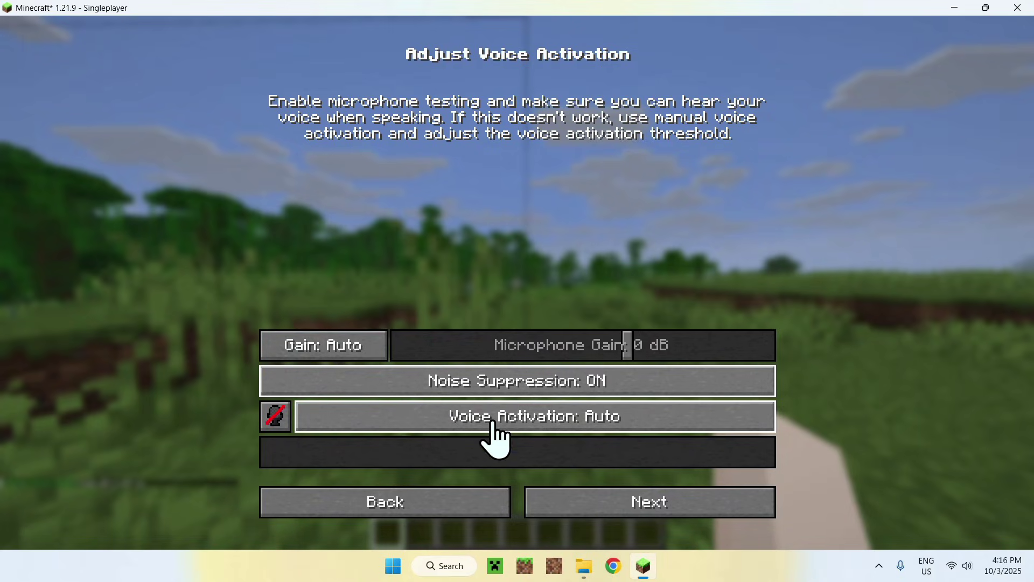
Finish the Simple Voice Chat setup and unmute the microphone through the voice chat menu.
{"action": "left_click", "coordinate": [643, 506]}
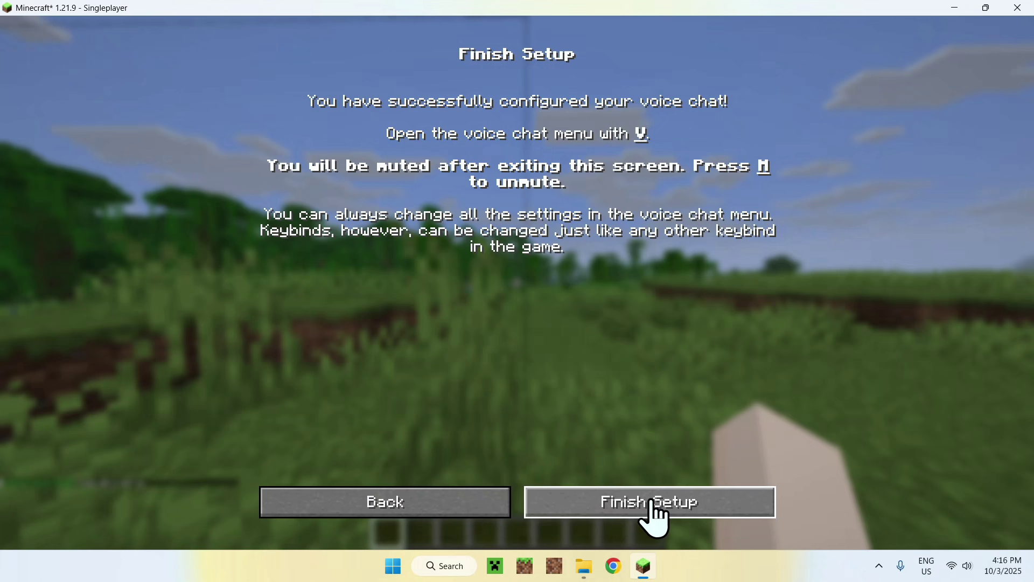
{"action": "left_click", "coordinate": [652, 504]}
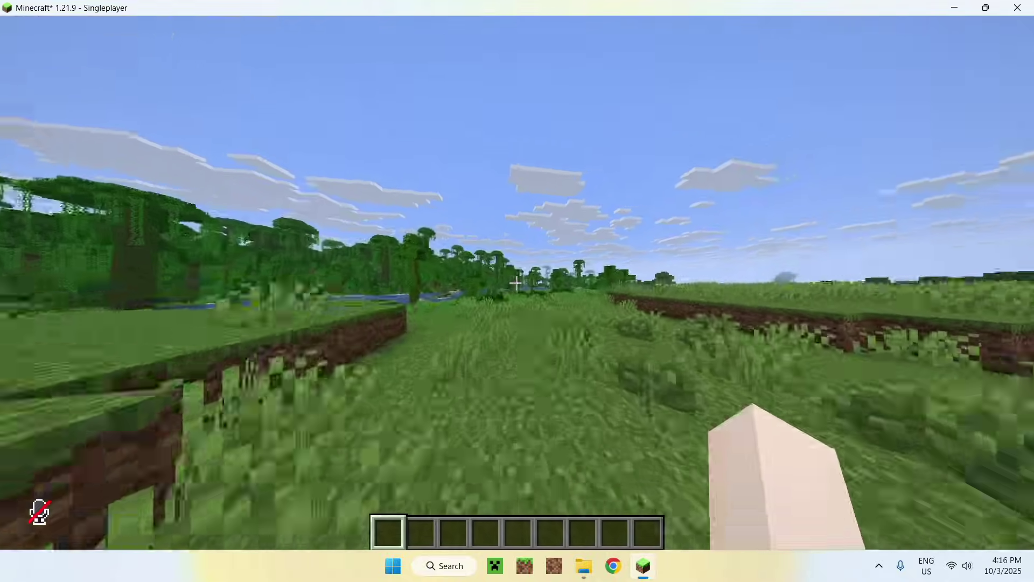
{"action": "key", "text": "v"}
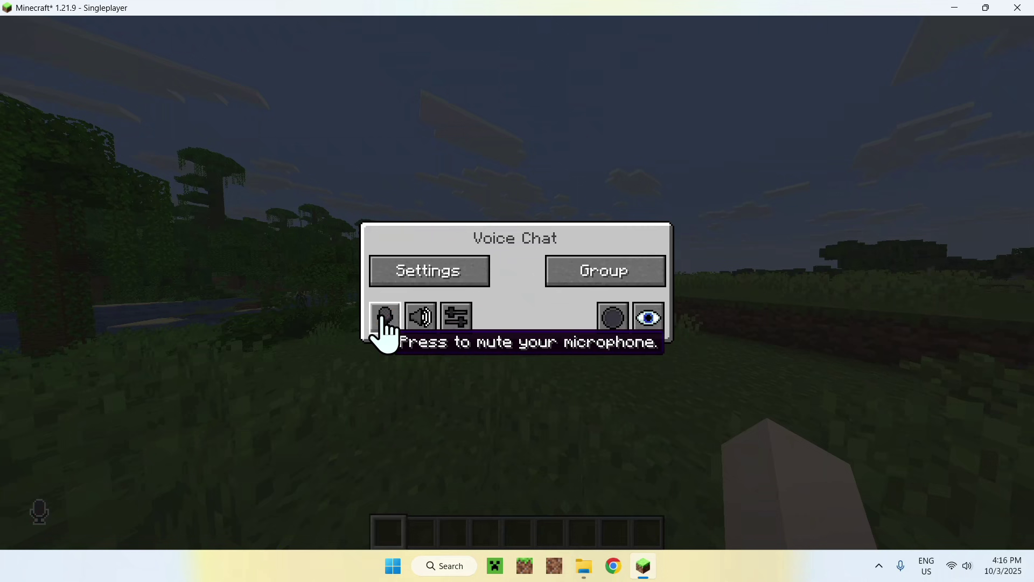
{"action": "key", "text": "Escape"}
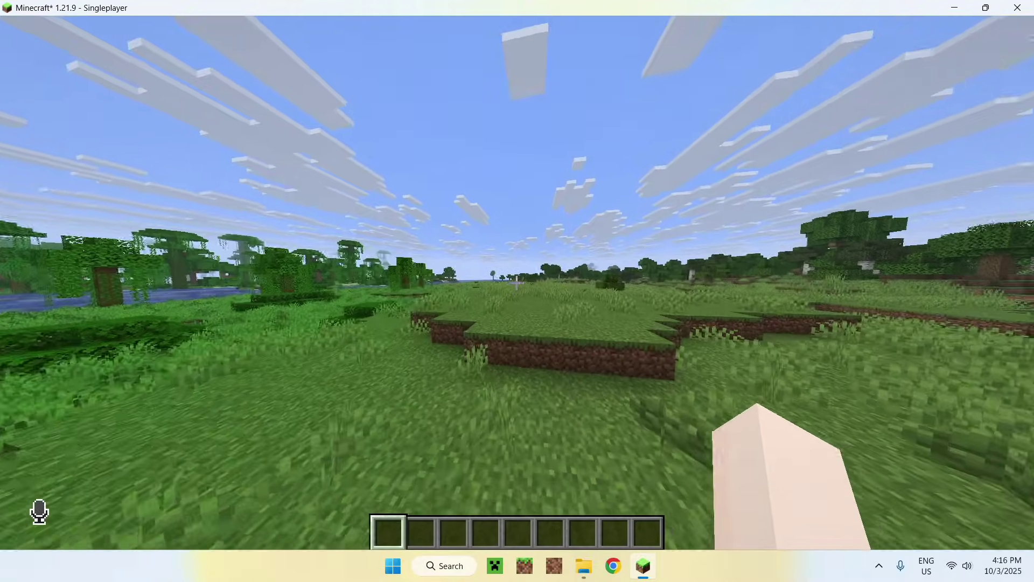
{"action": "key", "text": "w"}
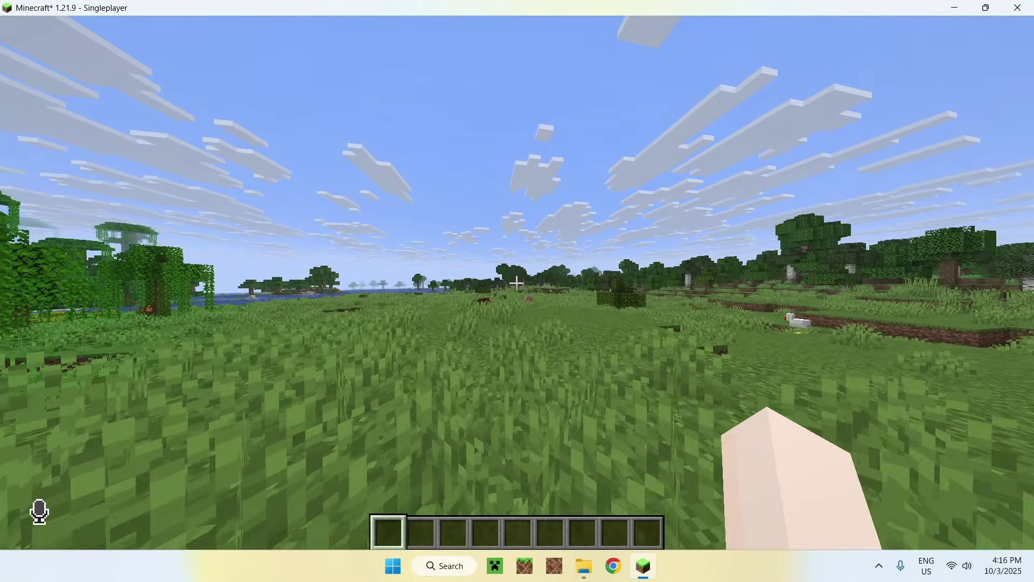
{"action": "key", "text": "t"}
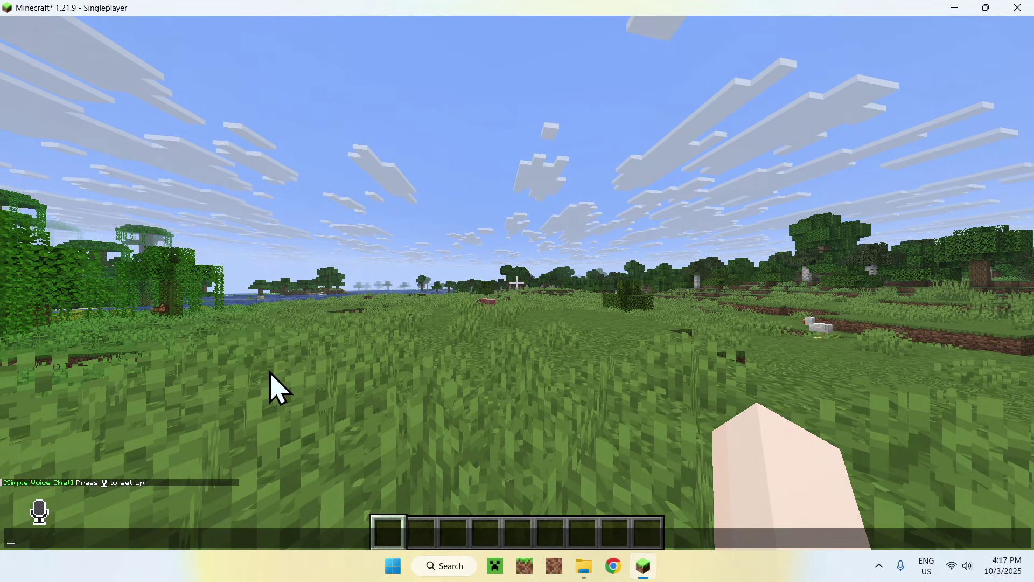
{"action": "key", "text": "w"}
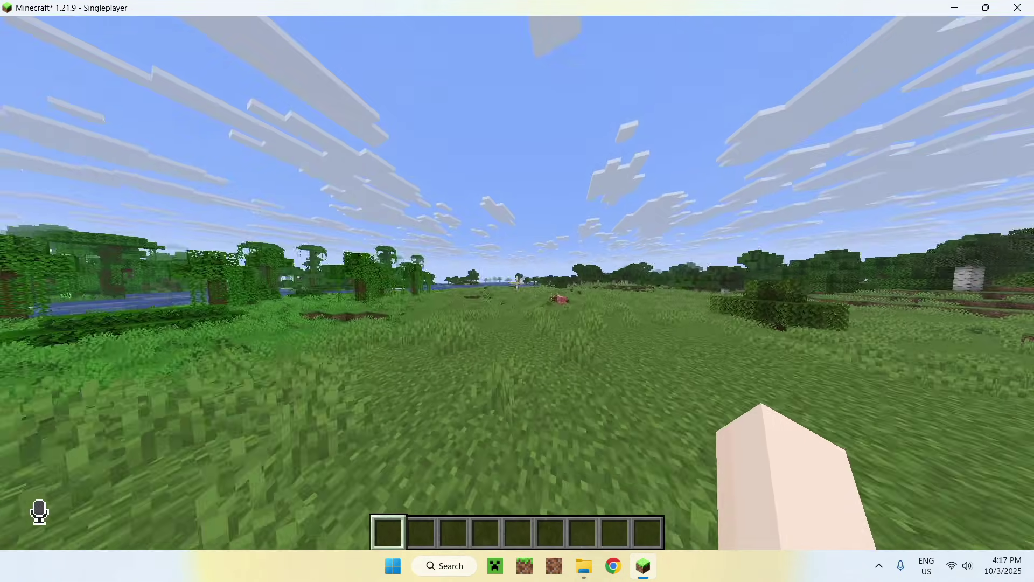
{"action": "key", "text": "w"}
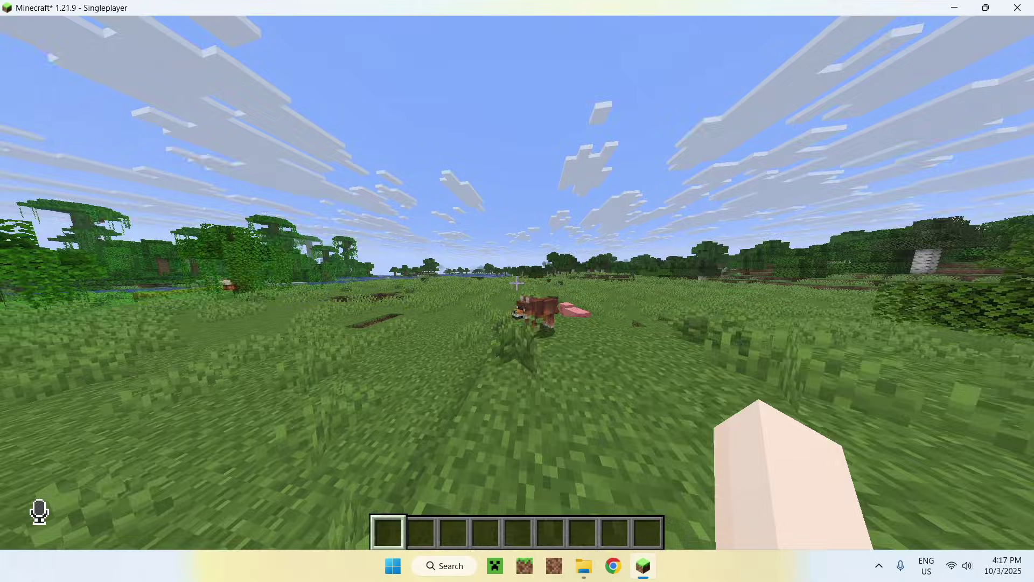
{"action": "key", "text": "w"}
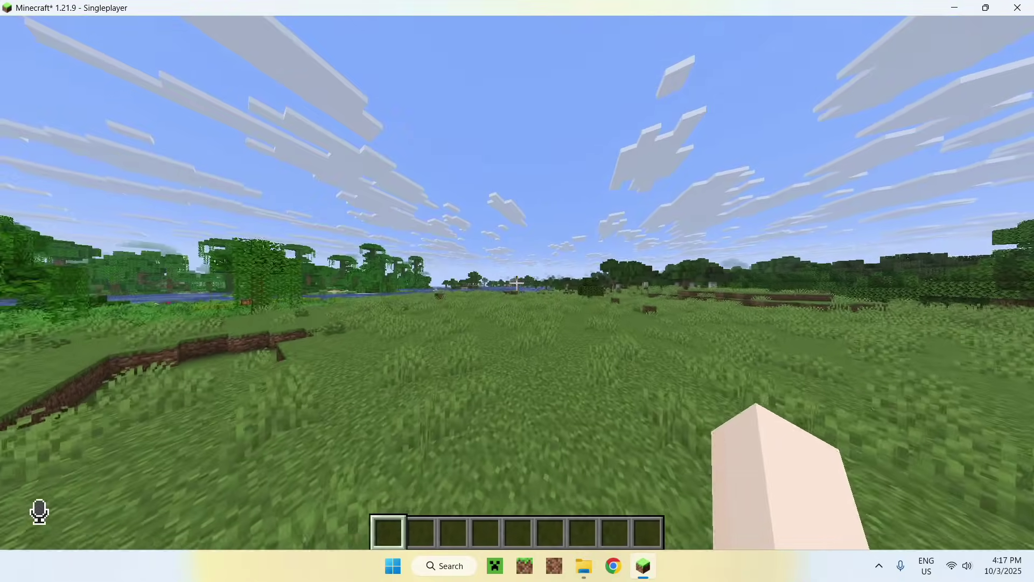
{"action": "key", "text": "w"}
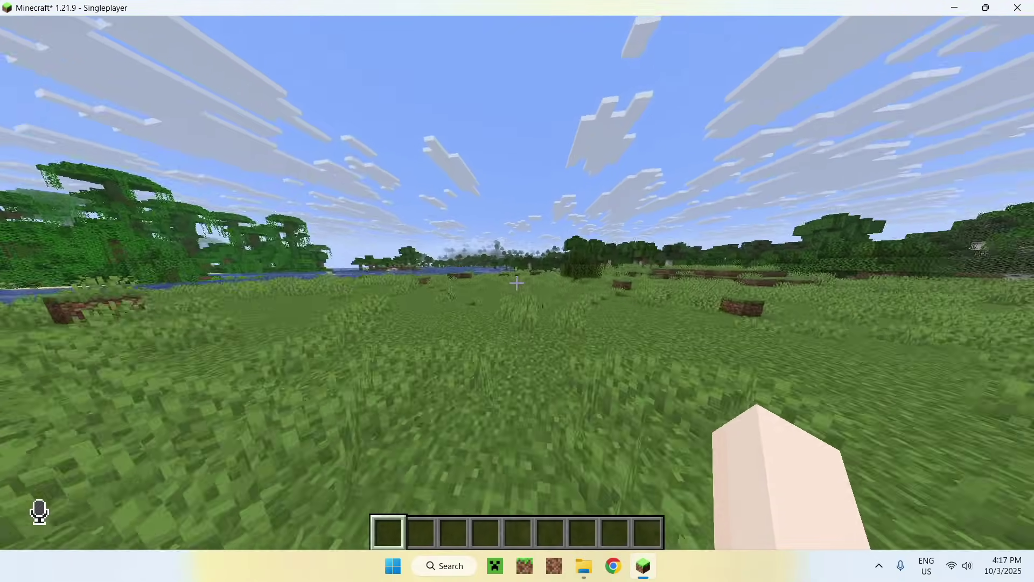
{"action": "key", "text": "w"}
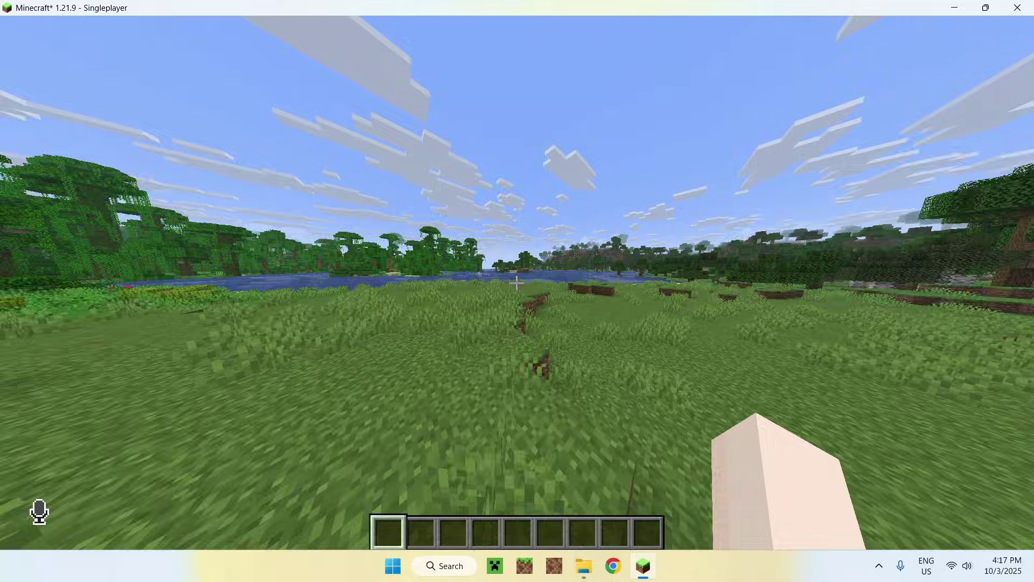
{"action": "key", "text": "w"}
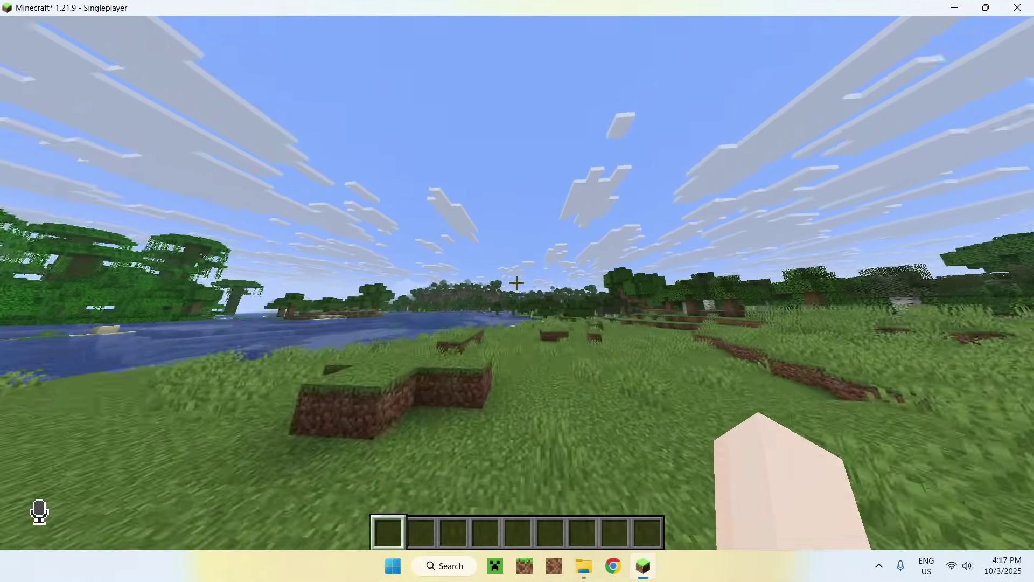
{"action": "key", "text": "w"}
{"action": "key", "text": "F5"}
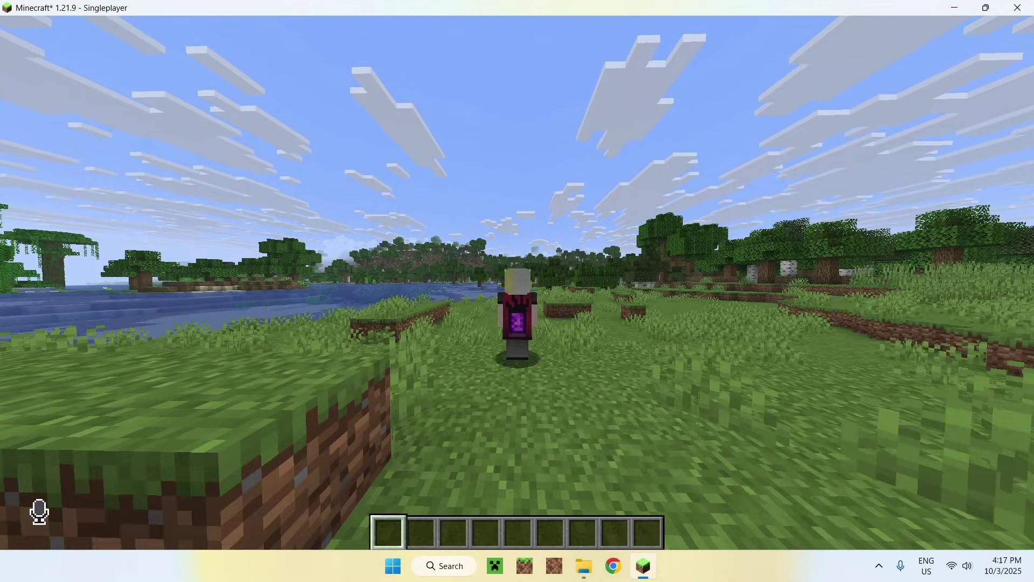
{"action": "key", "text": "F5"}
{"action": "key", "text": "w"}
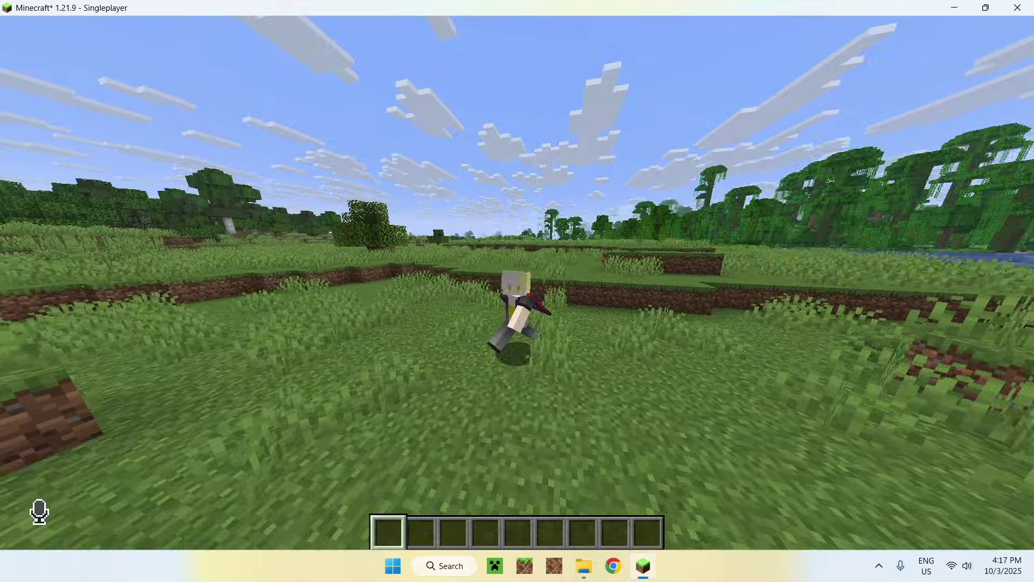
{"action": "key", "text": "w"}
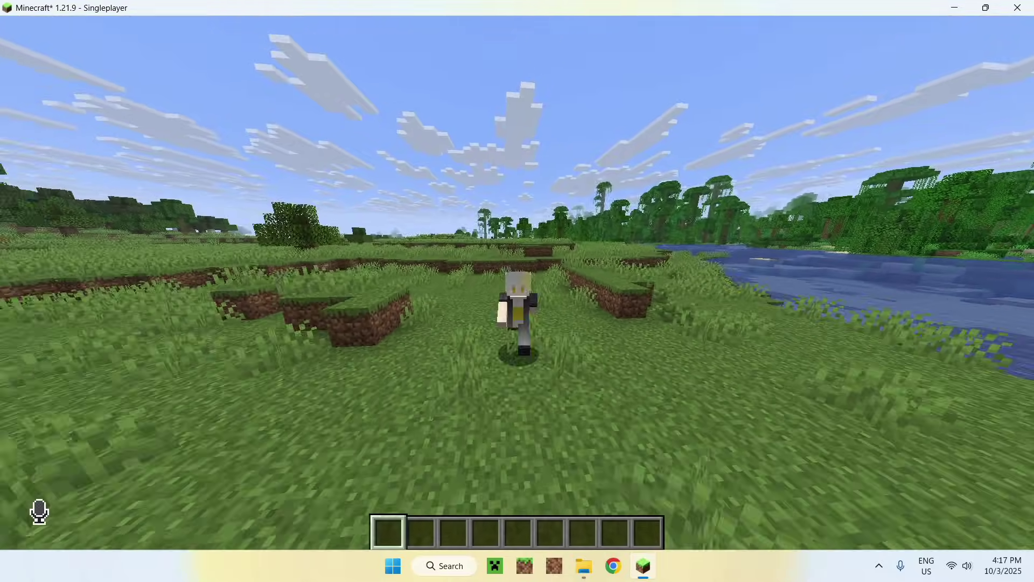
{"action": "key", "text": "w"}
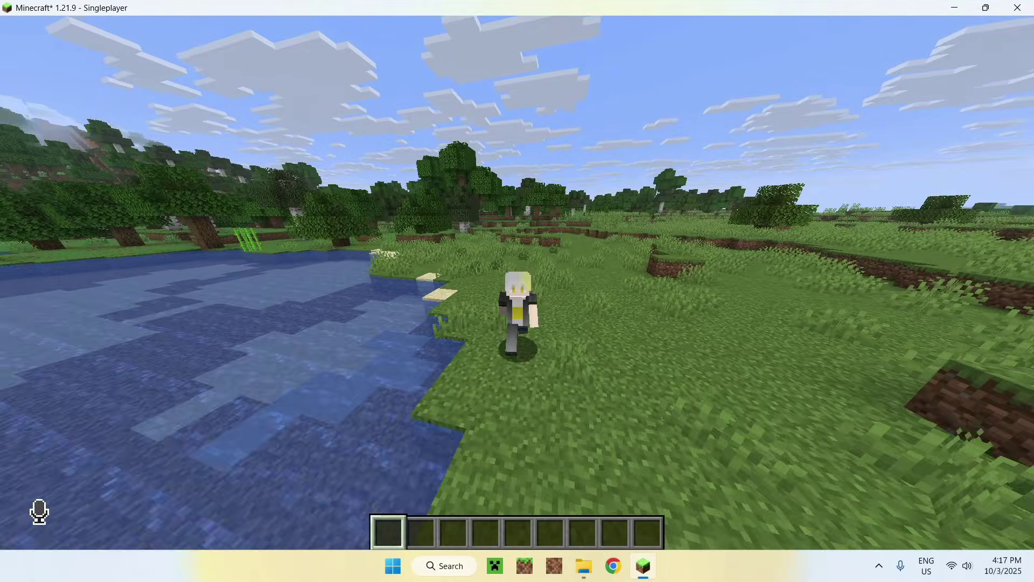